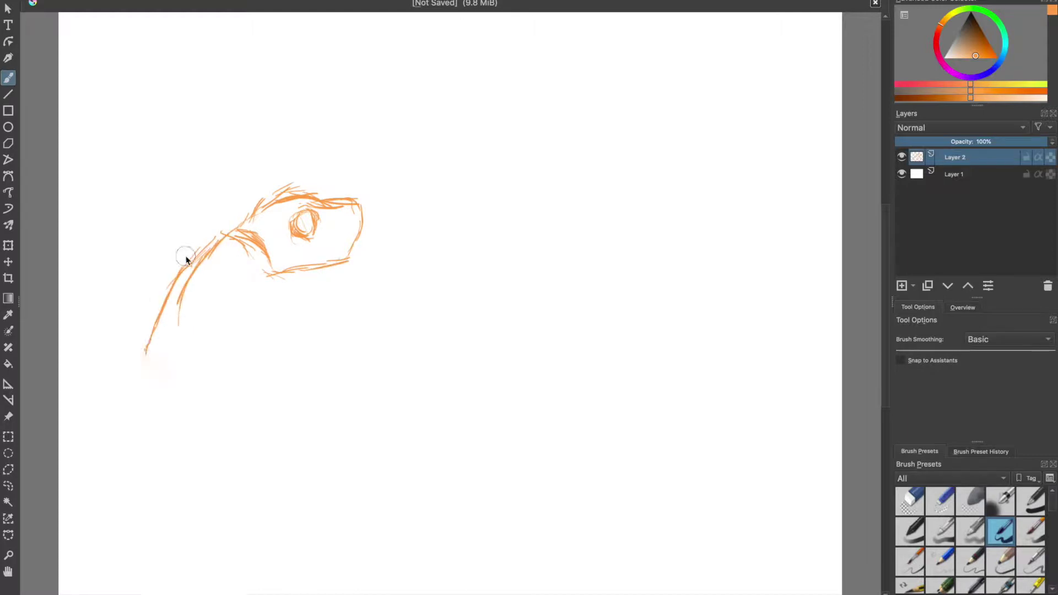
Step: Sketch the pelican's curving neck, beak and jaw line, and belly in loose orange strokes
{"action": "left_click_drag", "start_coordinate": [152, 337], "coordinate": [123, 390]}
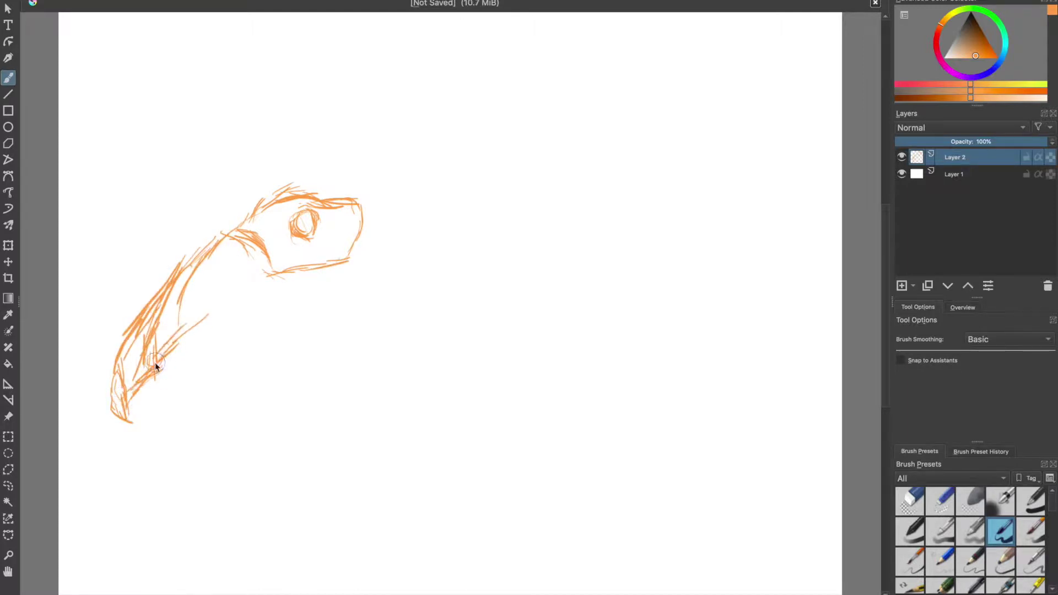
{"action": "left_click_drag", "start_coordinate": [312, 295], "coordinate": [278, 304]}
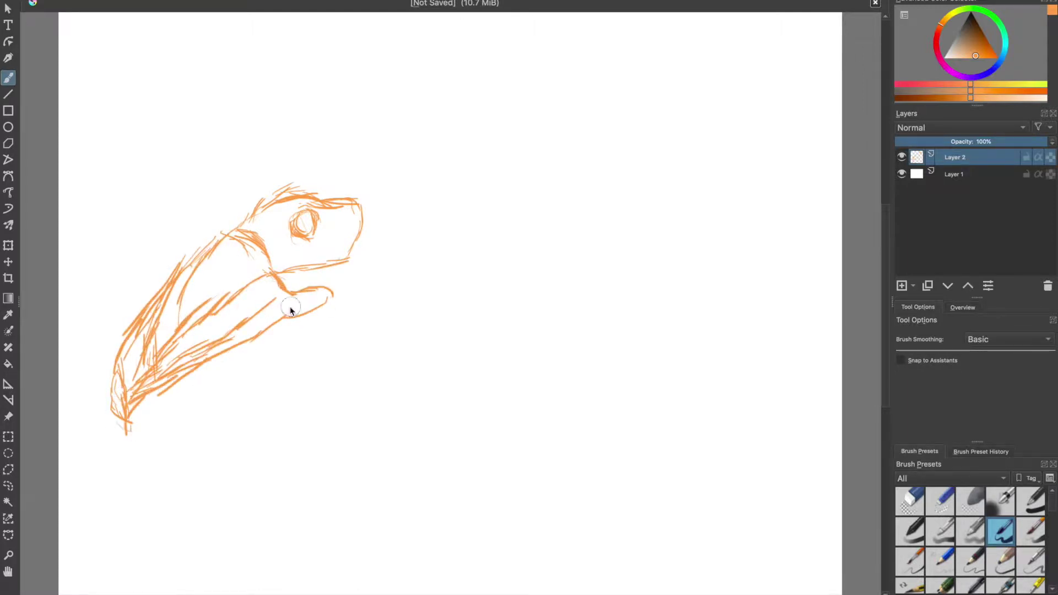
{"action": "mouse_move", "coordinate": [248, 438]}
{"action": "left_mouse_down"}
{"action": "mouse_move", "coordinate": [288, 468]}
{"action": "mouse_move", "coordinate": [504, 447]}
{"action": "left_mouse_up"}
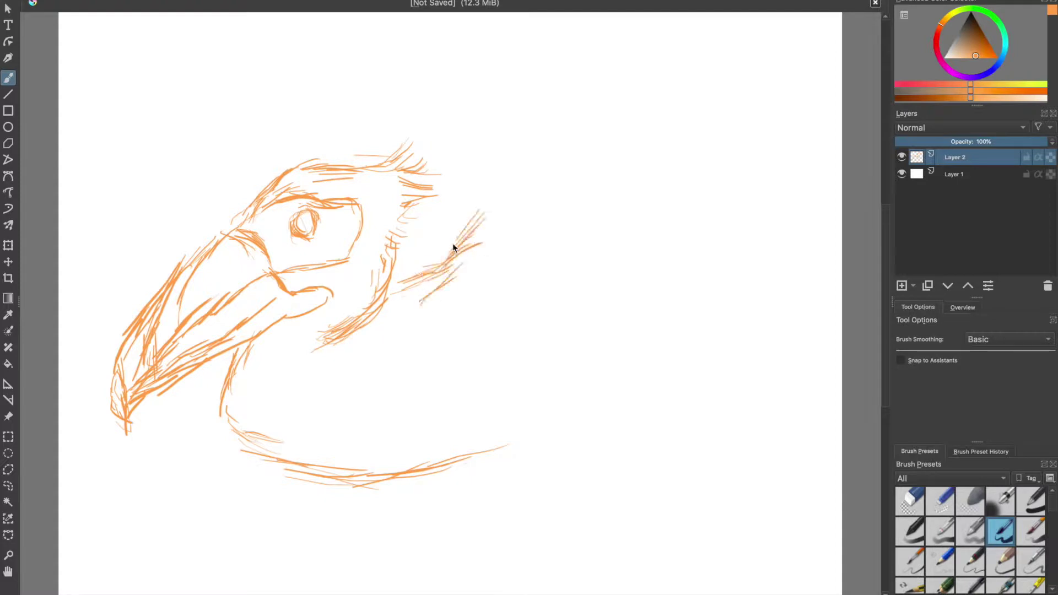
Step: Sketch the hatched raised wing, tail and lower body, then add a layer beneath the sketch
{"action": "left_click_drag", "start_coordinate": [461, 249], "coordinate": [570, 95]}
{"action": "mouse_move", "coordinate": [503, 219]}
{"action": "left_mouse_down"}
{"action": "mouse_move", "coordinate": [491, 229]}
{"action": "mouse_move", "coordinate": [577, 171]}
{"action": "mouse_move", "coordinate": [720, 28]}
{"action": "mouse_move", "coordinate": [657, 122]}
{"action": "mouse_move", "coordinate": [808, 16]}
{"action": "left_mouse_up"}
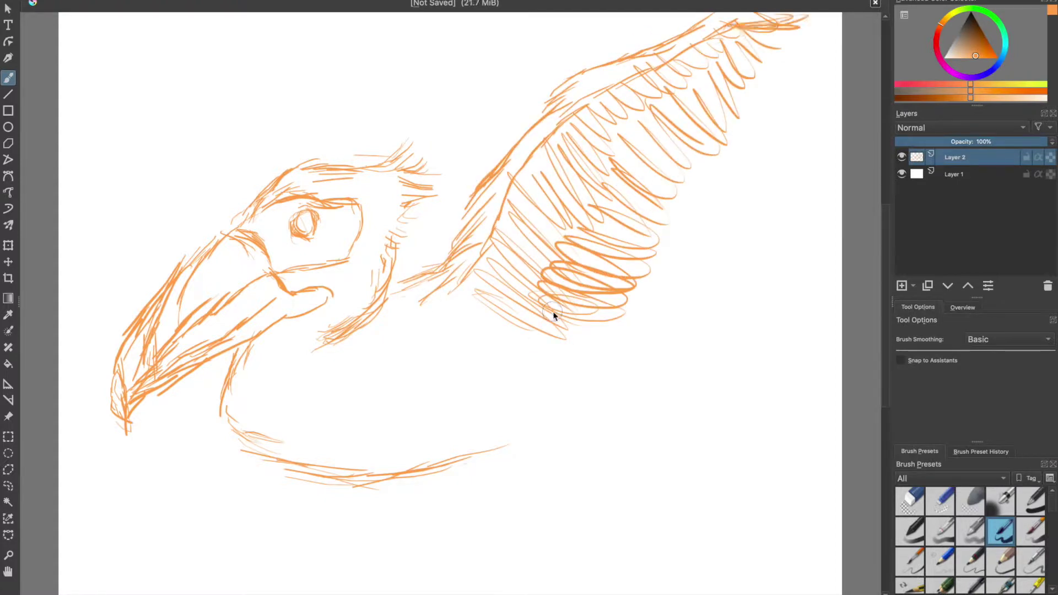
{"action": "mouse_move", "coordinate": [619, 375]}
{"action": "left_mouse_down"}
{"action": "mouse_move", "coordinate": [645, 419]}
{"action": "mouse_move", "coordinate": [540, 444]}
{"action": "mouse_move", "coordinate": [652, 465]}
{"action": "left_mouse_up"}
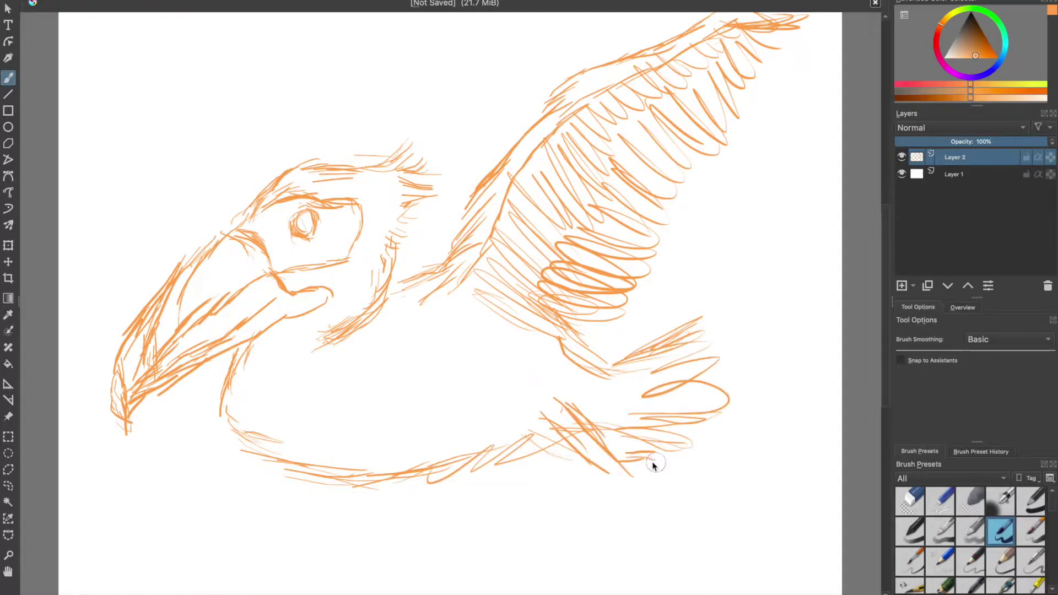
{"action": "mouse_move", "coordinate": [633, 508]}
{"action": "left_mouse_down"}
{"action": "mouse_move", "coordinate": [550, 467]}
{"action": "mouse_move", "coordinate": [392, 427]}
{"action": "mouse_move", "coordinate": [411, 234]}
{"action": "left_mouse_up"}
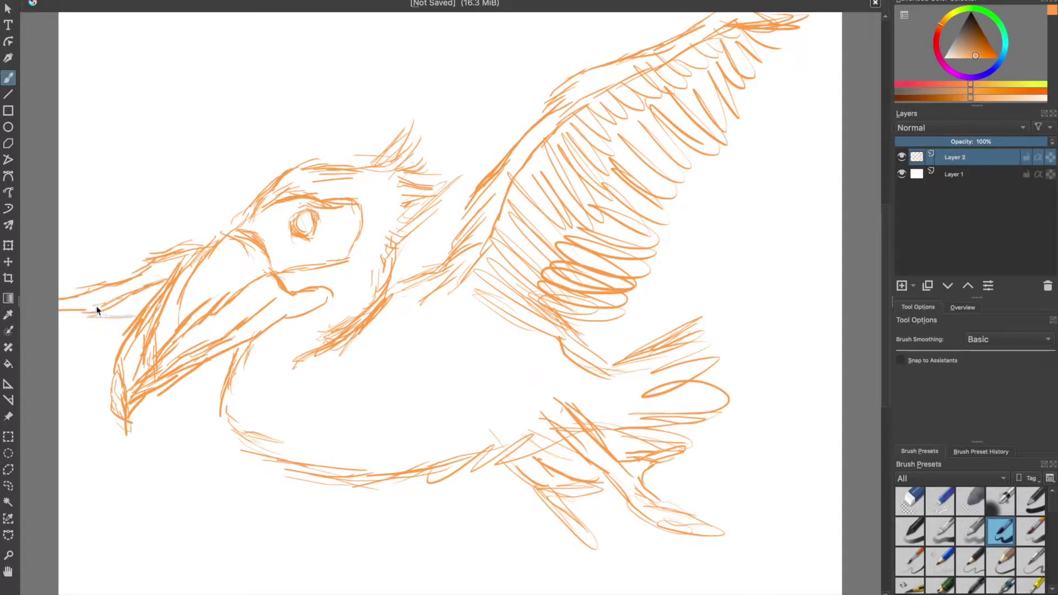
{"action": "key", "text": "Insert"}
{"action": "key", "text": "ctrl+Page_Down"}
Step: Block pale cream over neck, wing, belly and tail, with stronger yellow along the lower belly
{"action": "left_click", "coordinate": [957, 54]}
{"action": "mouse_move", "coordinate": [425, 375]}
{"action": "left_mouse_down"}
{"action": "mouse_move", "coordinate": [438, 361]}
{"action": "mouse_move", "coordinate": [364, 340]}
{"action": "mouse_move", "coordinate": [259, 373]}
{"action": "mouse_move", "coordinate": [354, 288]}
{"action": "mouse_move", "coordinate": [363, 210]}
{"action": "mouse_move", "coordinate": [287, 184]}
{"action": "left_mouse_up"}
{"action": "mouse_move", "coordinate": [399, 229]}
{"action": "left_mouse_down"}
{"action": "mouse_move", "coordinate": [421, 296]}
{"action": "mouse_move", "coordinate": [739, 12]}
{"action": "mouse_move", "coordinate": [382, 453]}
{"action": "mouse_move", "coordinate": [553, 359]}
{"action": "mouse_move", "coordinate": [628, 373]}
{"action": "mouse_move", "coordinate": [503, 338]}
{"action": "mouse_move", "coordinate": [126, 282]}
{"action": "mouse_move", "coordinate": [160, 284]}
{"action": "left_mouse_up"}
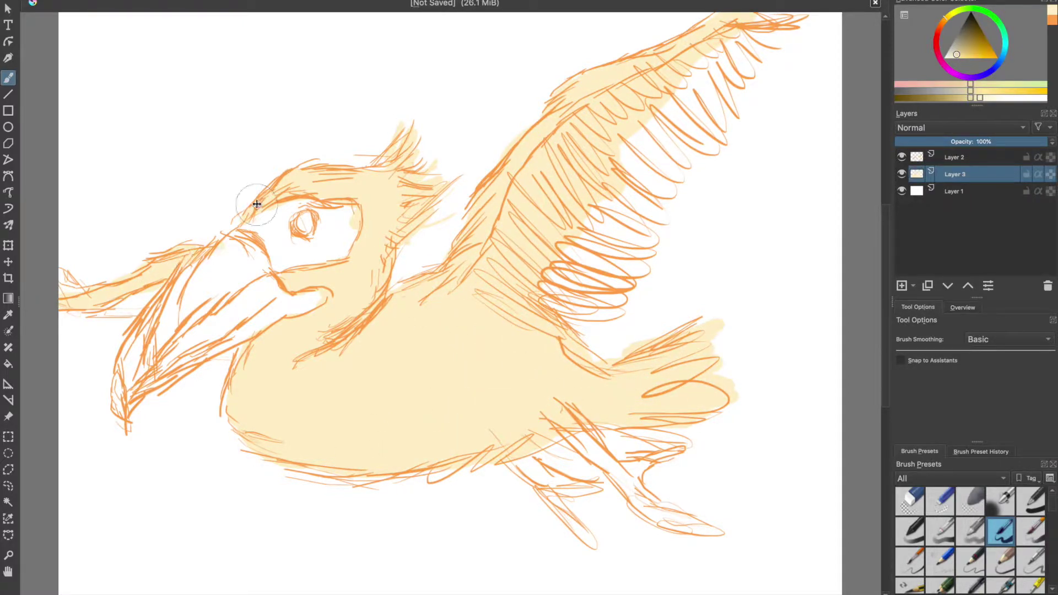
{"action": "left_click_drag", "start_coordinate": [659, 345], "coordinate": [657, 397]}
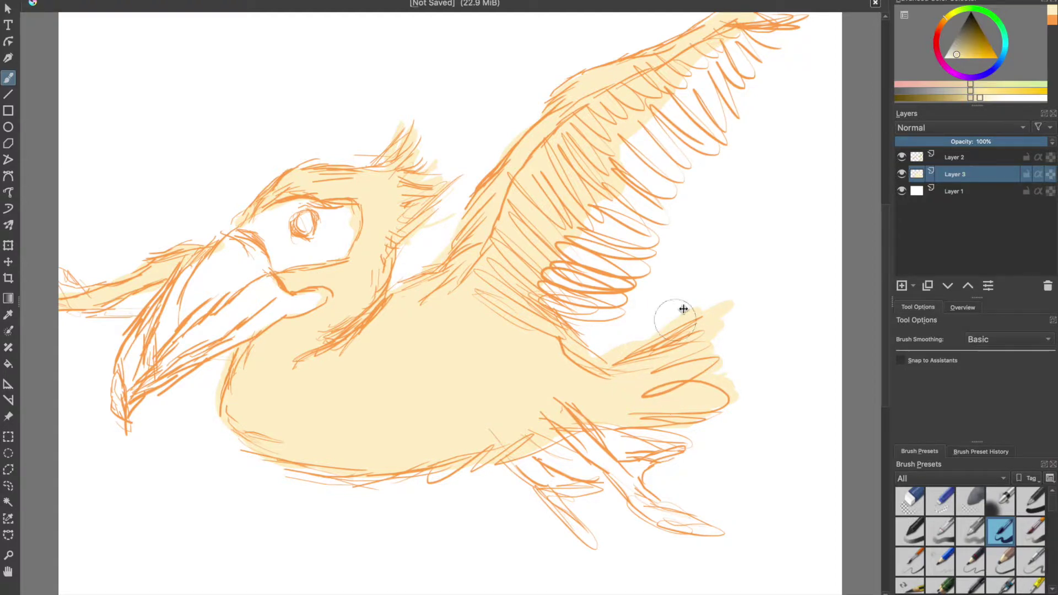
{"action": "left_click_drag", "start_coordinate": [259, 430], "coordinate": [352, 435]}
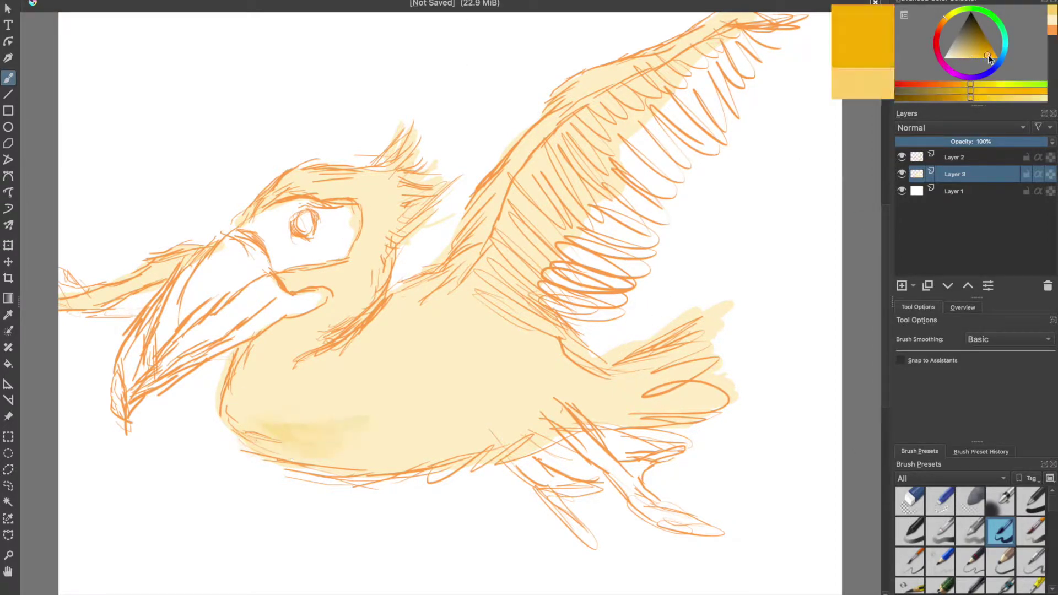
{"action": "left_click", "coordinate": [249, 371], "text": "ctrl"}
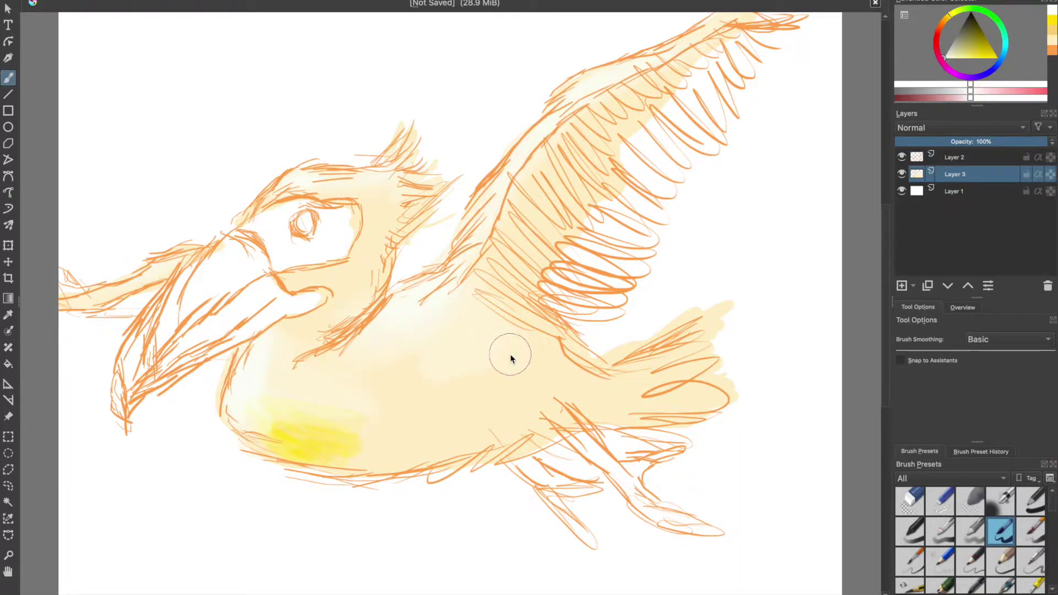
Step: Scribble dark grey feathering over the raised wing and shade its upper edge softly
{"action": "left_click", "coordinate": [945, 21]}
{"action": "mouse_move", "coordinate": [551, 275]}
{"action": "left_mouse_down"}
{"action": "mouse_move", "coordinate": [603, 307]}
{"action": "mouse_move", "coordinate": [559, 262]}
{"action": "mouse_move", "coordinate": [606, 181]}
{"action": "mouse_move", "coordinate": [643, 122]}
{"action": "mouse_move", "coordinate": [739, 41]}
{"action": "mouse_move", "coordinate": [685, 158]}
{"action": "mouse_move", "coordinate": [591, 307]}
{"action": "mouse_move", "coordinate": [768, 33]}
{"action": "mouse_move", "coordinate": [775, 64]}
{"action": "mouse_move", "coordinate": [568, 331]}
{"action": "left_mouse_up"}
{"action": "mouse_move", "coordinate": [118, 310]}
{"action": "left_mouse_down"}
{"action": "mouse_move", "coordinate": [138, 302]}
{"action": "mouse_move", "coordinate": [71, 284]}
{"action": "left_mouse_up"}
{"action": "mouse_move", "coordinate": [435, 306]}
{"action": "left_mouse_down"}
{"action": "mouse_move", "coordinate": [708, 48]}
{"action": "mouse_move", "coordinate": [508, 229]}
{"action": "mouse_move", "coordinate": [281, 366]}
{"action": "mouse_move", "coordinate": [312, 284]}
{"action": "mouse_move", "coordinate": [353, 248]}
{"action": "mouse_move", "coordinate": [264, 338]}
{"action": "mouse_move", "coordinate": [307, 437]}
{"action": "mouse_move", "coordinate": [475, 459]}
{"action": "mouse_move", "coordinate": [319, 373]}
{"action": "left_mouse_up"}
{"action": "mouse_move", "coordinate": [333, 237]}
{"action": "left_mouse_down"}
{"action": "mouse_move", "coordinate": [220, 293]}
{"action": "mouse_move", "coordinate": [168, 339]}
{"action": "left_mouse_up"}
Step: Paint purple and lavender over the beak and dark red around the eye
{"action": "mouse_move", "coordinate": [231, 277]}
{"action": "left_mouse_down"}
{"action": "mouse_move", "coordinate": [308, 243]}
{"action": "mouse_move", "coordinate": [177, 326]}
{"action": "mouse_move", "coordinate": [291, 258]}
{"action": "mouse_move", "coordinate": [140, 375]}
{"action": "left_mouse_up"}
{"action": "left_click", "coordinate": [954, 55]}
{"action": "mouse_move", "coordinate": [275, 249]}
{"action": "left_mouse_down"}
{"action": "mouse_move", "coordinate": [182, 314]}
{"action": "mouse_move", "coordinate": [148, 361]}
{"action": "left_mouse_up"}
{"action": "left_click", "coordinate": [982, 34]}
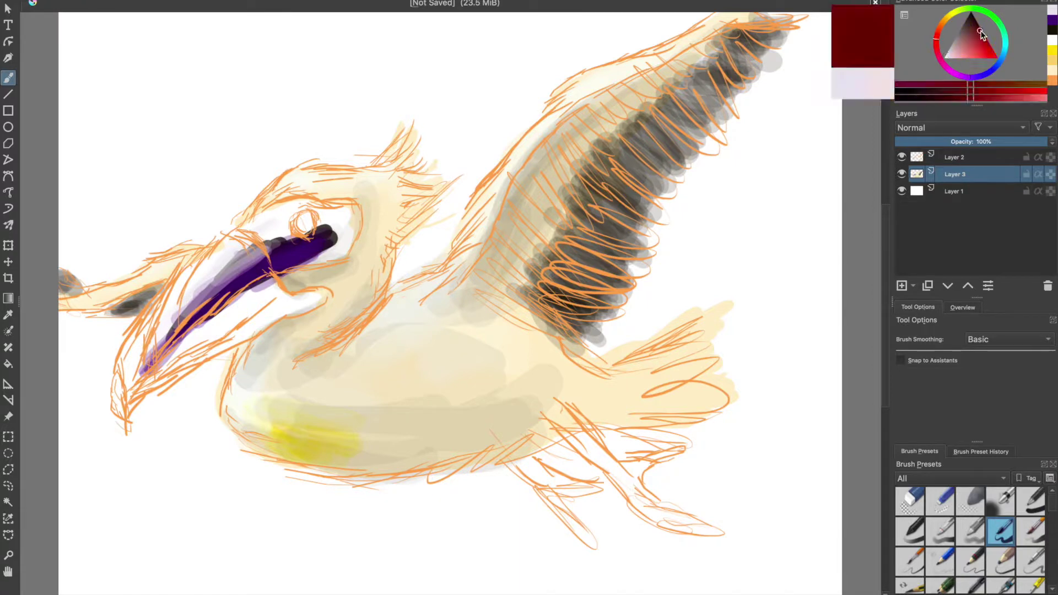
{"action": "mouse_move", "coordinate": [284, 242]}
{"action": "left_mouse_down"}
{"action": "mouse_move", "coordinate": [254, 221]}
{"action": "mouse_move", "coordinate": [337, 206]}
{"action": "mouse_move", "coordinate": [232, 259]}
{"action": "left_mouse_up"}
{"action": "left_click_drag", "start_coordinate": [342, 209], "coordinate": [259, 221]}
{"action": "mouse_move", "coordinate": [275, 259]}
{"action": "left_mouse_down"}
{"action": "mouse_move", "coordinate": [149, 369]}
{"action": "mouse_move", "coordinate": [260, 302]}
{"action": "mouse_move", "coordinate": [137, 345]}
{"action": "left_mouse_up"}
Step: Cover the beak in orange, with red-orange and yellow-orange strokes along the upper beak
{"action": "left_click", "coordinate": [944, 19]}
{"action": "left_click", "coordinate": [988, 52]}
{"action": "left_click_drag", "start_coordinate": [121, 392], "coordinate": [173, 300]}
{"action": "left_click_drag", "start_coordinate": [138, 375], "coordinate": [248, 303]}
{"action": "mouse_move", "coordinate": [319, 293]}
{"action": "left_mouse_down"}
{"action": "mouse_move", "coordinate": [177, 362]}
{"action": "mouse_move", "coordinate": [118, 419]}
{"action": "mouse_move", "coordinate": [132, 422]}
{"action": "left_mouse_up"}
{"action": "mouse_move", "coordinate": [132, 366]}
{"action": "left_mouse_down"}
{"action": "mouse_move", "coordinate": [209, 270]}
{"action": "mouse_move", "coordinate": [251, 288]}
{"action": "left_mouse_up"}
{"action": "left_click_drag", "start_coordinate": [942, 27], "coordinate": [944, 20]}
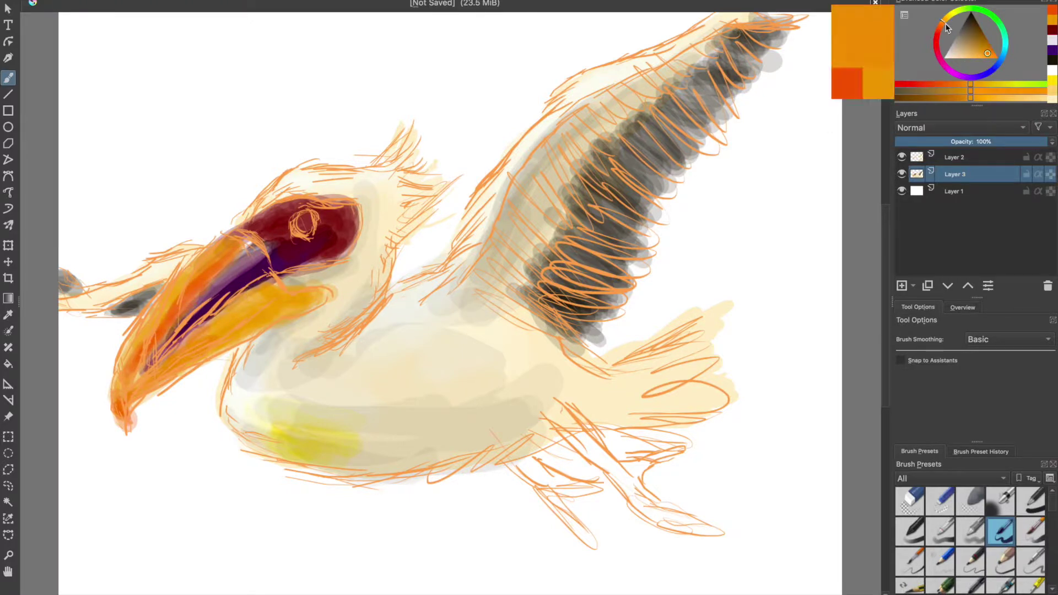
{"action": "left_click_drag", "start_coordinate": [165, 320], "coordinate": [205, 241]}
{"action": "left_click", "coordinate": [984, 39]}
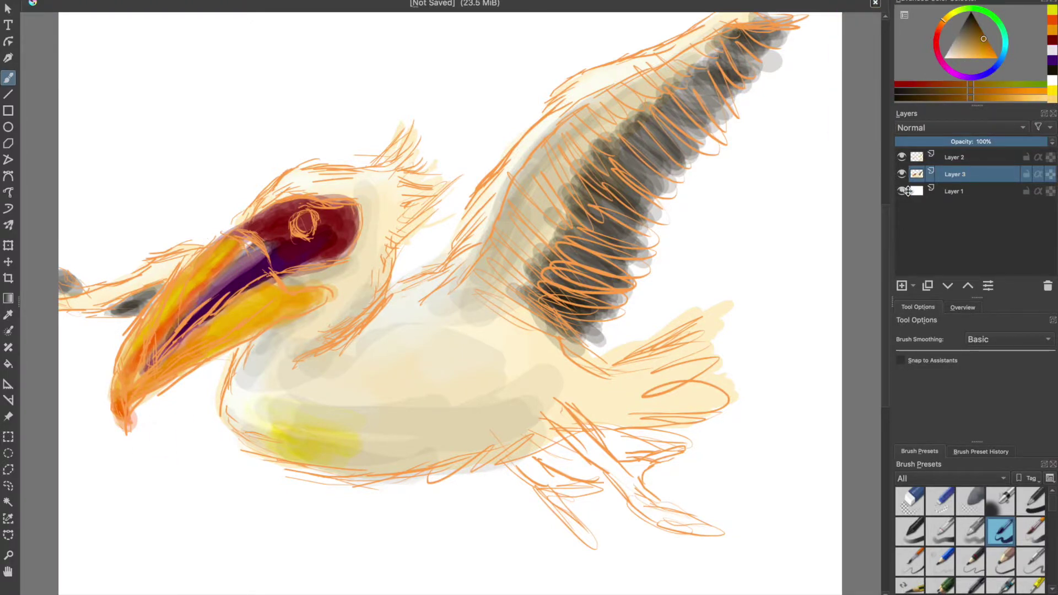
Step: Hide the sketch layer and paint purple, green and red strokes along the beak
{"action": "left_click", "coordinate": [902, 157]}
{"action": "left_click", "coordinate": [1051, 71]}
{"action": "left_click_drag", "start_coordinate": [172, 284], "coordinate": [238, 232]}
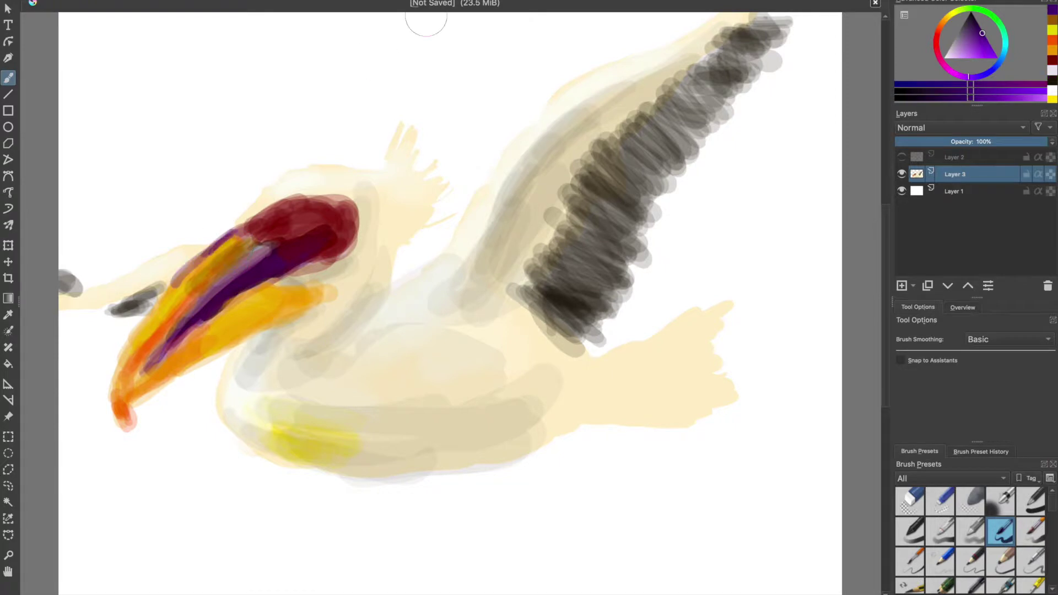
{"action": "left_click", "coordinate": [975, 8]}
{"action": "left_click_drag", "start_coordinate": [279, 286], "coordinate": [226, 321]}
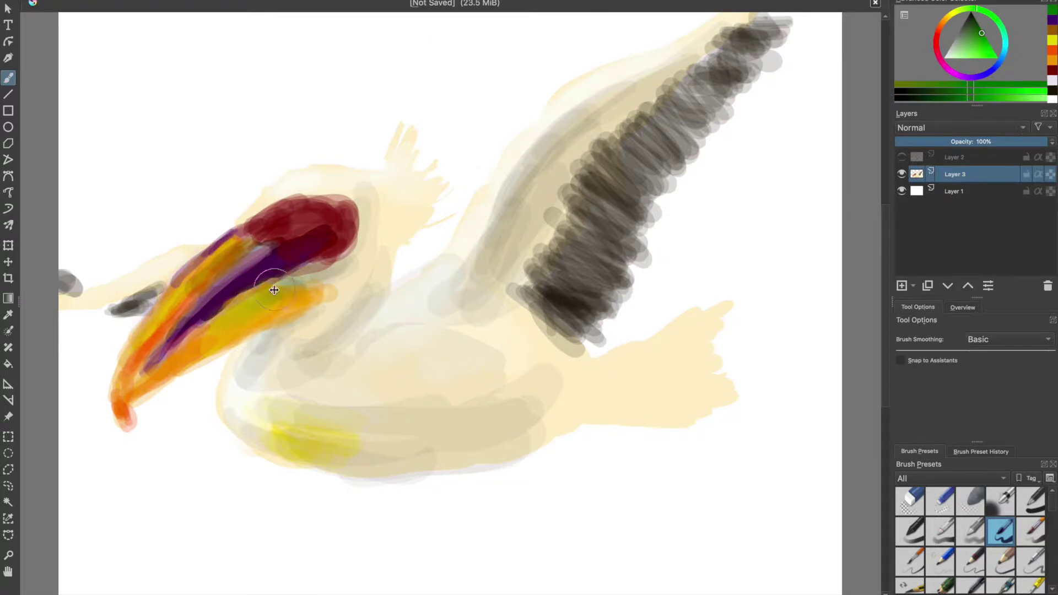
{"action": "left_click_drag", "start_coordinate": [268, 290], "coordinate": [309, 275]}
{"action": "left_click", "coordinate": [287, 231], "text": "ctrl"}
{"action": "mouse_move", "coordinate": [286, 231]}
{"action": "left_mouse_down"}
{"action": "mouse_move", "coordinate": [329, 285]}
{"action": "mouse_move", "coordinate": [336, 190]}
{"action": "left_mouse_up"}
Step: Brush light cyan across the head and neck and grey-blue shading on the body
{"action": "left_click", "coordinate": [1037, 84]}
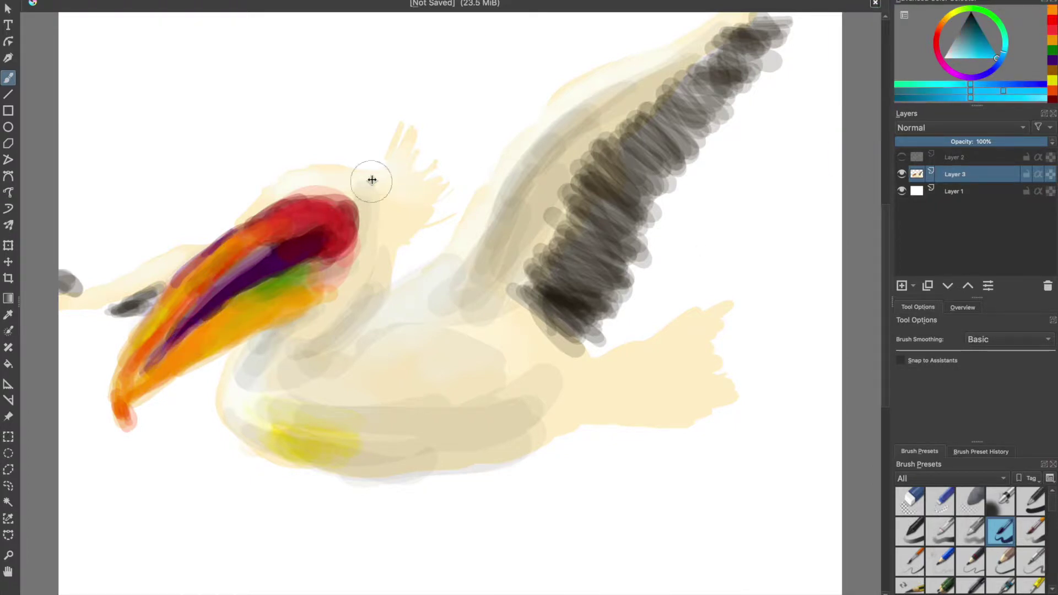
{"action": "left_click_drag", "start_coordinate": [372, 180], "coordinate": [326, 176]}
{"action": "left_click_drag", "start_coordinate": [321, 379], "coordinate": [389, 256]}
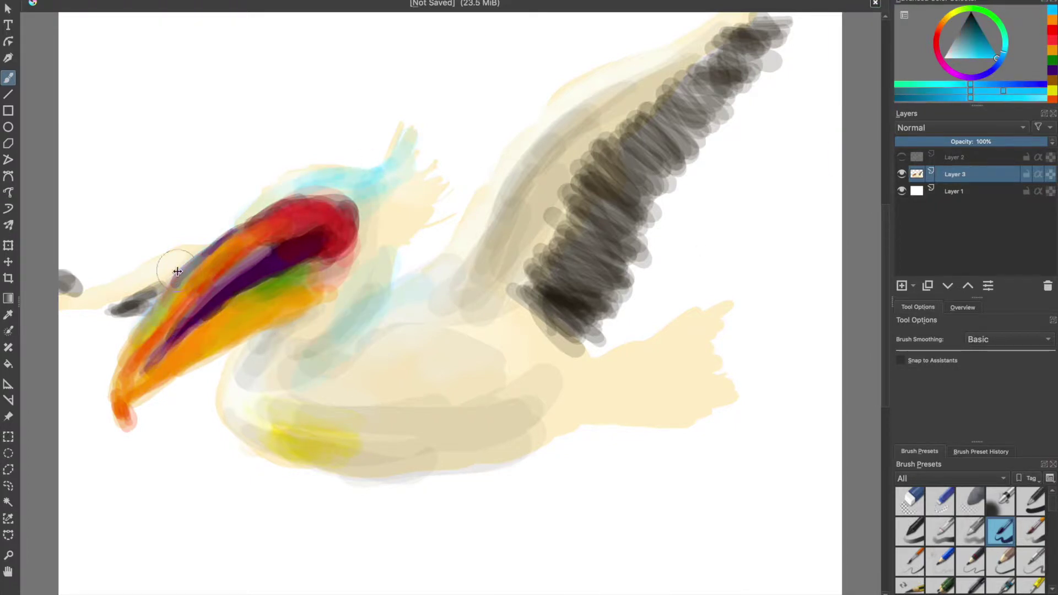
{"action": "left_click", "coordinate": [960, 58]}
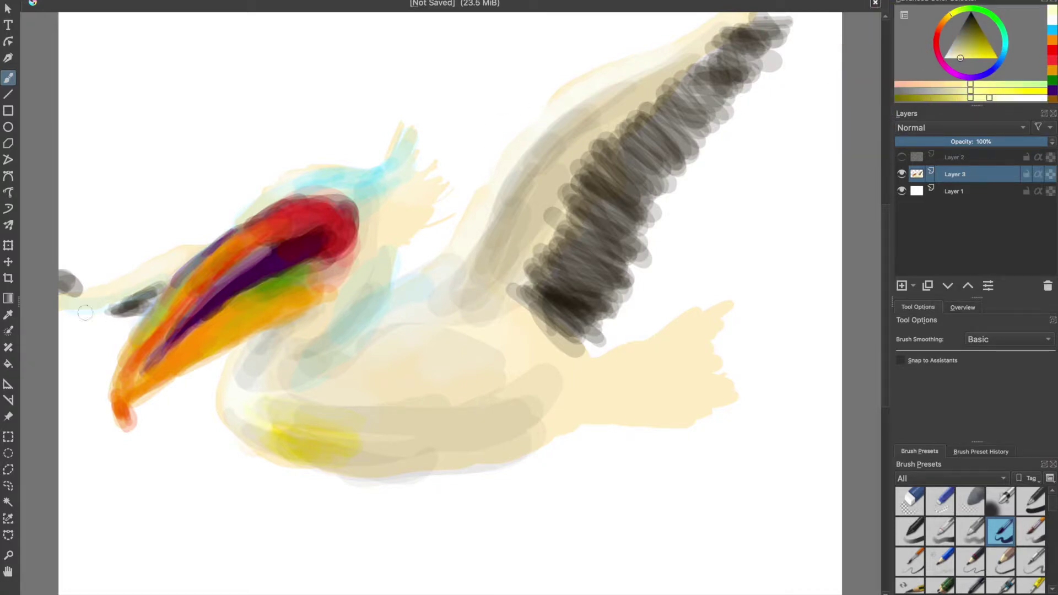
{"action": "left_click", "coordinate": [539, 378], "text": "ctrl"}
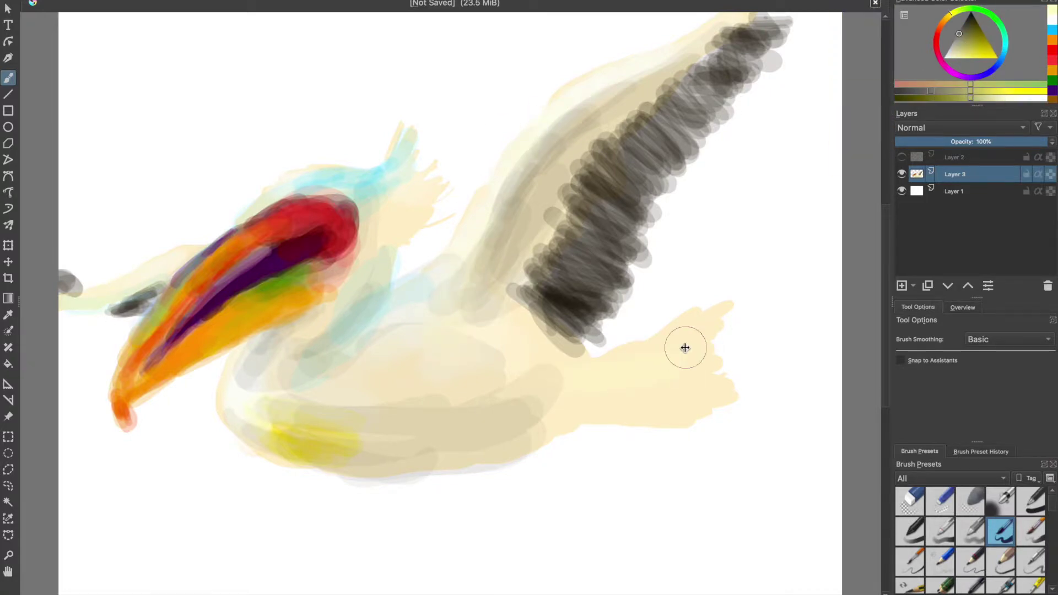
{"action": "mouse_move", "coordinate": [457, 292]}
{"action": "left_mouse_down"}
{"action": "mouse_move", "coordinate": [359, 350]}
{"action": "mouse_move", "coordinate": [450, 275]}
{"action": "left_mouse_up"}
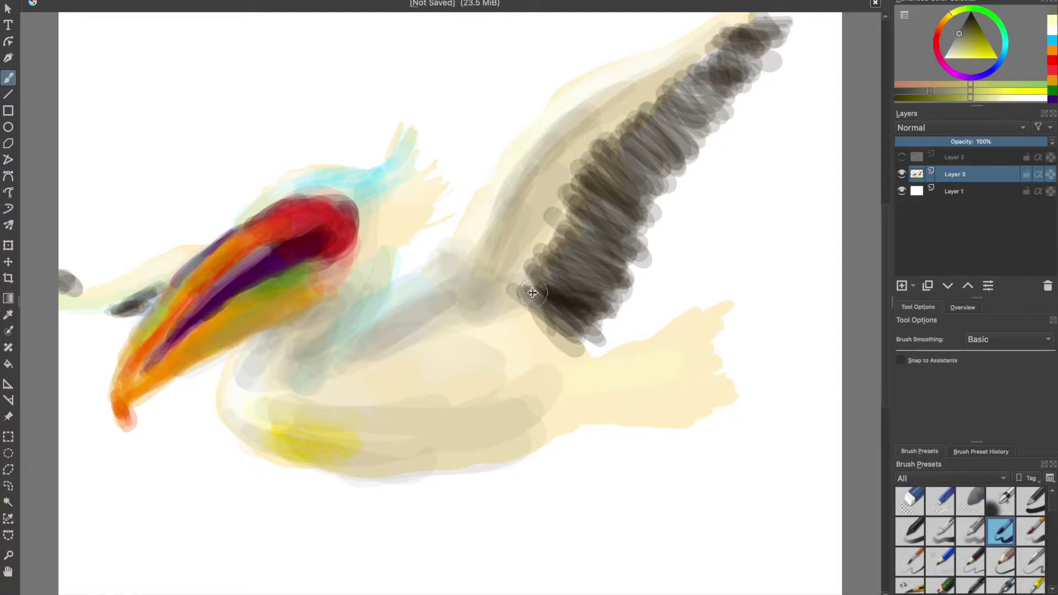
Step: Paint sampled brown over the wing, tail and lower body, then brighten the belly pale yellow
{"action": "left_click", "coordinate": [573, 281], "text": "ctrl"}
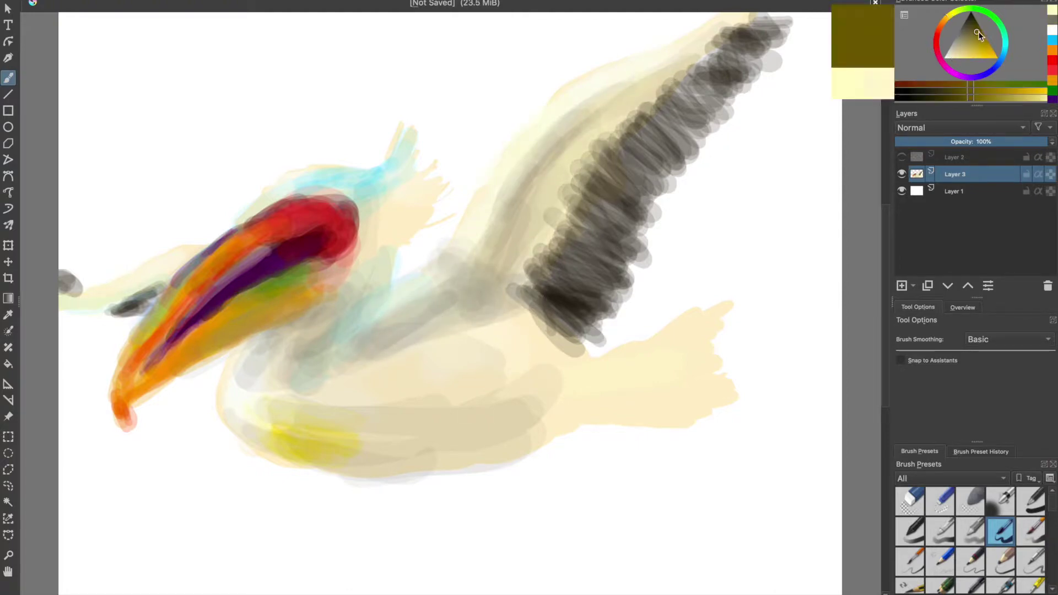
{"action": "left_click_drag", "start_coordinate": [573, 281], "coordinate": [766, 28]}
{"action": "mouse_move", "coordinate": [551, 331]}
{"action": "left_mouse_down"}
{"action": "mouse_move", "coordinate": [713, 338]}
{"action": "mouse_move", "coordinate": [395, 456]}
{"action": "mouse_move", "coordinate": [249, 430]}
{"action": "left_mouse_up"}
{"action": "left_click", "coordinate": [957, 43]}
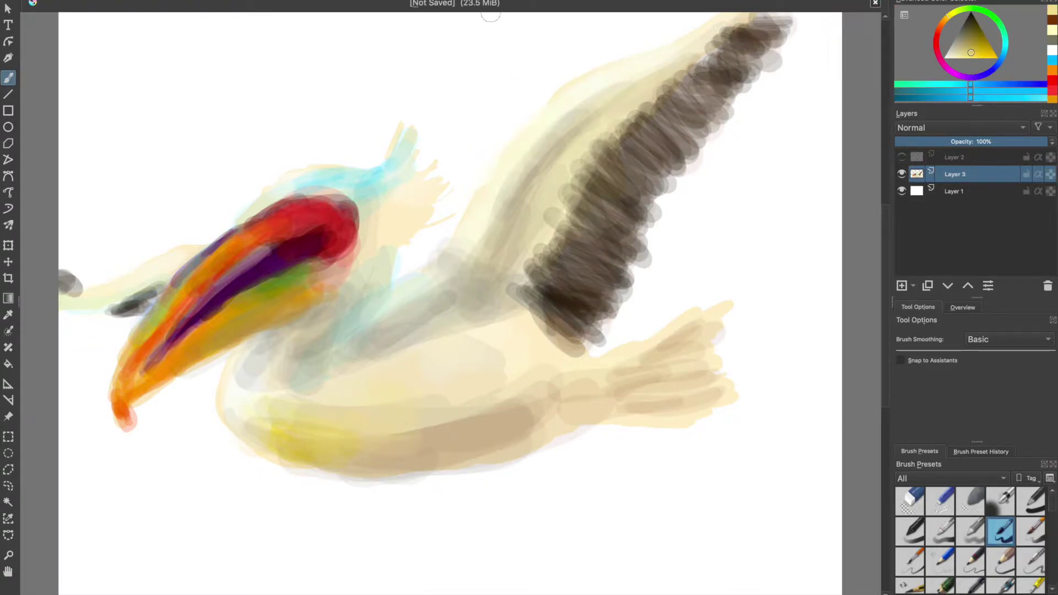
{"action": "left_click", "coordinate": [340, 422], "text": "ctrl"}
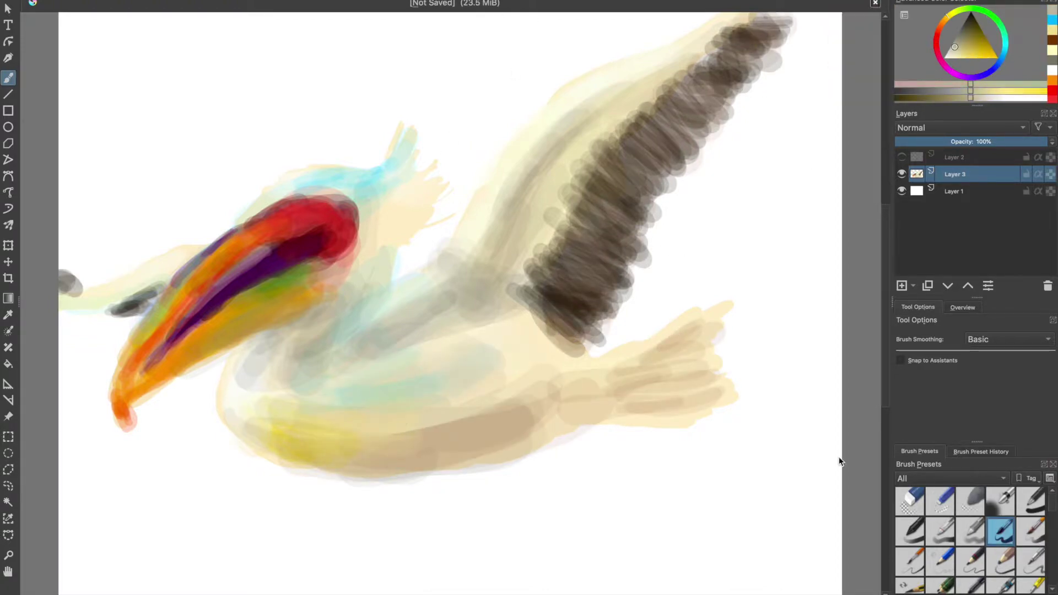
{"action": "left_click", "coordinate": [468, 348], "text": "ctrl"}
{"action": "left_click_drag", "start_coordinate": [352, 386], "coordinate": [484, 246]}
Step: Lighten the upper neck and wing base in pale yellow, adding faint lavender behind the feet
{"action": "left_click_drag", "start_coordinate": [506, 175], "coordinate": [462, 265]}
{"action": "key", "text": "ctrl+z"}
{"action": "left_click", "coordinate": [534, 228], "text": "ctrl"}
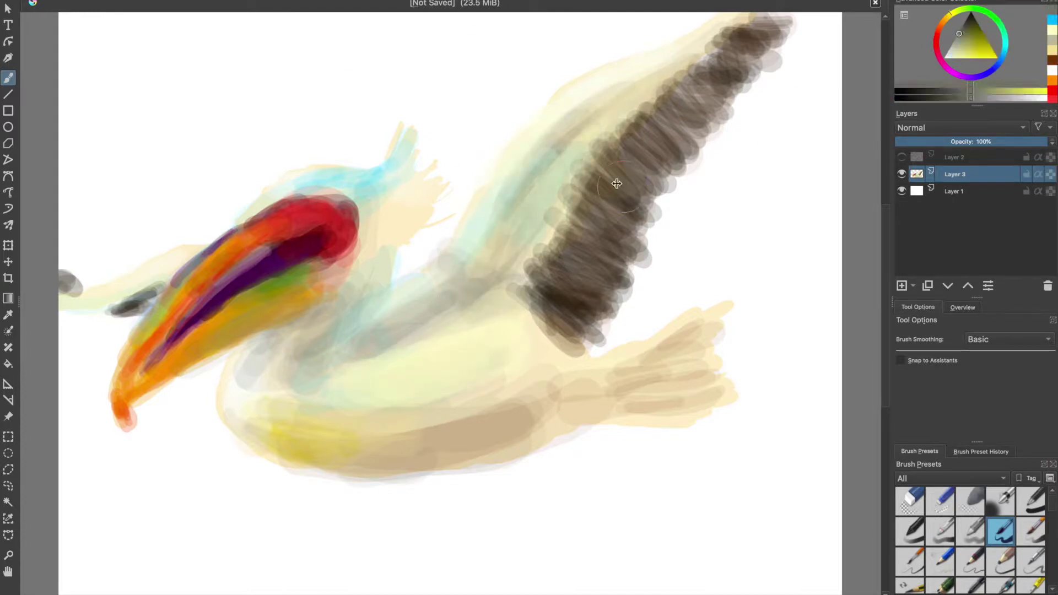
{"action": "left_click_drag", "start_coordinate": [612, 110], "coordinate": [510, 257]}
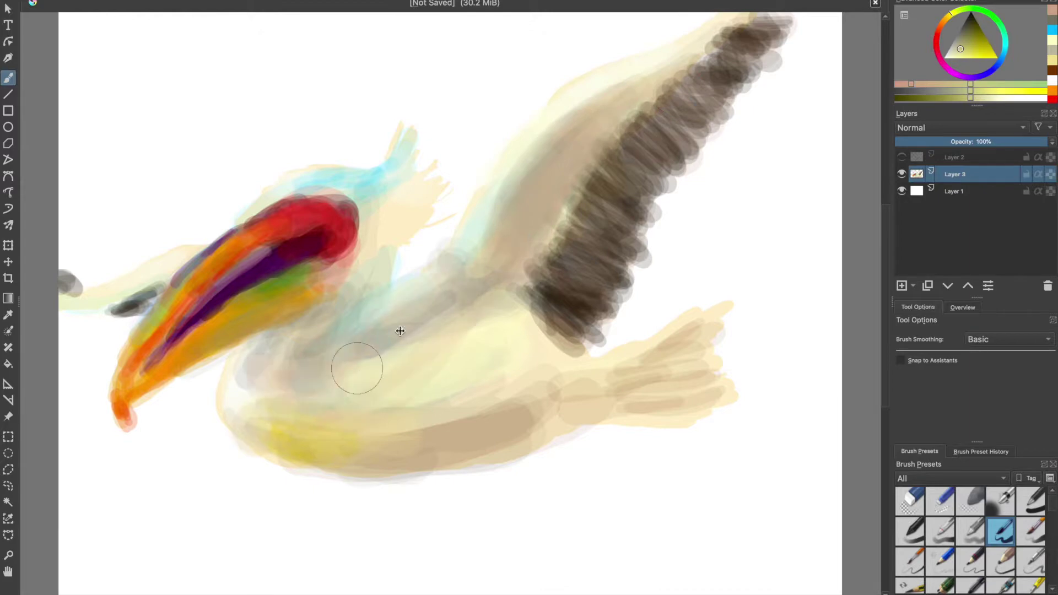
{"action": "left_click_drag", "start_coordinate": [760, 276], "coordinate": [579, 380]}
Step: On a new layer, airbrush a cyan sky background tinted toward green
{"action": "key", "text": "Insert"}
{"action": "left_click", "coordinate": [1004, 503]}
{"action": "mouse_move", "coordinate": [165, 83]}
{"action": "left_mouse_down"}
{"action": "mouse_move", "coordinate": [216, 379]}
{"action": "mouse_move", "coordinate": [390, 510]}
{"action": "mouse_move", "coordinate": [220, 551]}
{"action": "left_mouse_up"}
{"action": "left_click", "coordinate": [783, 182], "text": "ctrl"}
{"action": "mouse_move", "coordinate": [184, 111]}
{"action": "left_mouse_down"}
{"action": "mouse_move", "coordinate": [838, 307]}
{"action": "mouse_move", "coordinate": [484, 413]}
{"action": "mouse_move", "coordinate": [552, 165]}
{"action": "left_mouse_up"}
{"action": "left_click", "coordinate": [816, 126], "text": "ctrl"}
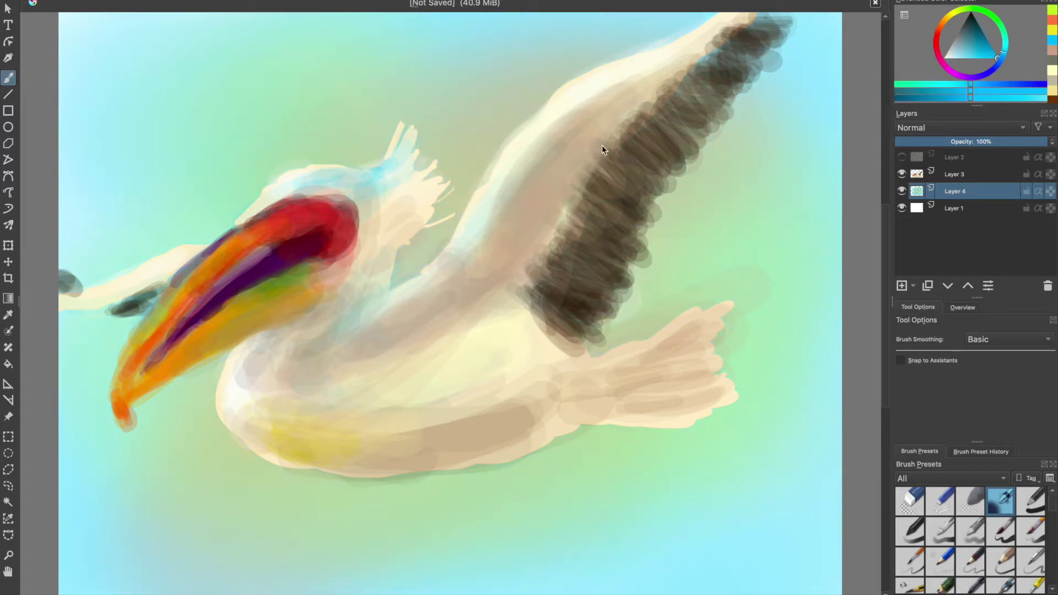
{"action": "mouse_move", "coordinate": [562, 52]}
{"action": "left_mouse_down"}
{"action": "mouse_move", "coordinate": [165, 295]}
{"action": "mouse_move", "coordinate": [791, 110]}
{"action": "mouse_move", "coordinate": [237, 165]}
{"action": "left_mouse_up"}
Step: Spray pale mint and whitish haze across the sky corners, below the pelican and near the wing tip
{"action": "left_click", "coordinate": [791, 110], "text": "ctrl"}
{"action": "left_click", "coordinate": [780, 118], "text": "ctrl"}
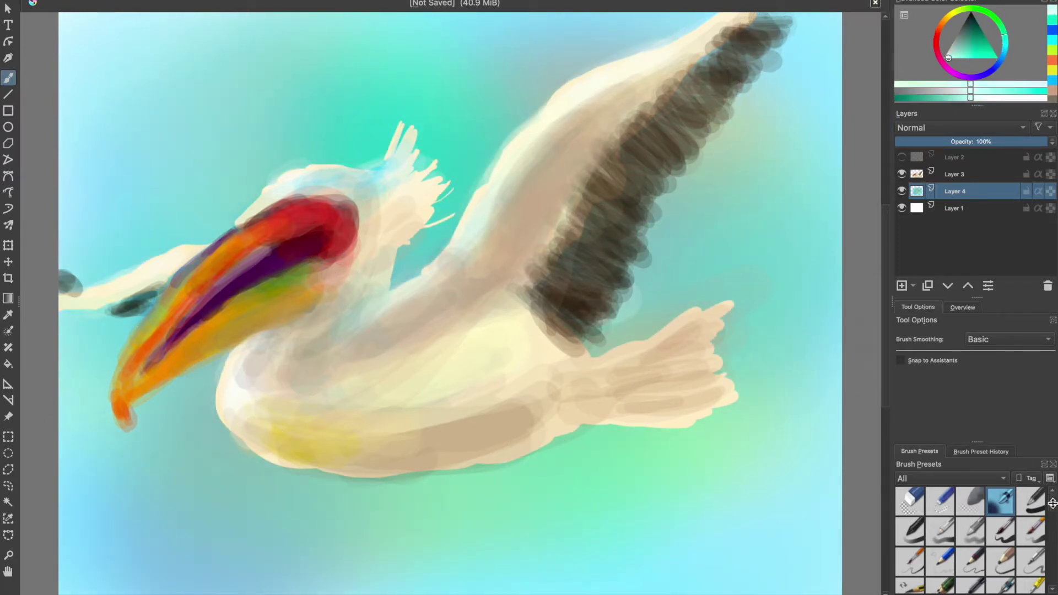
{"action": "scroll", "coordinate": [1053, 503], "scroll_direction": "down", "scroll_amount": 3}
{"action": "left_click", "coordinate": [941, 501]}
{"action": "mouse_move", "coordinate": [166, 121]}
{"action": "left_mouse_down"}
{"action": "mouse_move", "coordinate": [253, 94]}
{"action": "mouse_move", "coordinate": [296, 107]}
{"action": "mouse_move", "coordinate": [279, 137]}
{"action": "mouse_move", "coordinate": [179, 69]}
{"action": "left_mouse_up"}
{"action": "mouse_move", "coordinate": [689, 501]}
{"action": "left_mouse_down"}
{"action": "mouse_move", "coordinate": [610, 473]}
{"action": "mouse_move", "coordinate": [733, 480]}
{"action": "left_mouse_up"}
{"action": "left_click_drag", "start_coordinate": [308, 496], "coordinate": [549, 497]}
{"action": "mouse_move", "coordinate": [721, 156]}
{"action": "left_mouse_down"}
{"action": "mouse_move", "coordinate": [720, 213]}
{"action": "mouse_move", "coordinate": [772, 166]}
{"action": "left_mouse_up"}
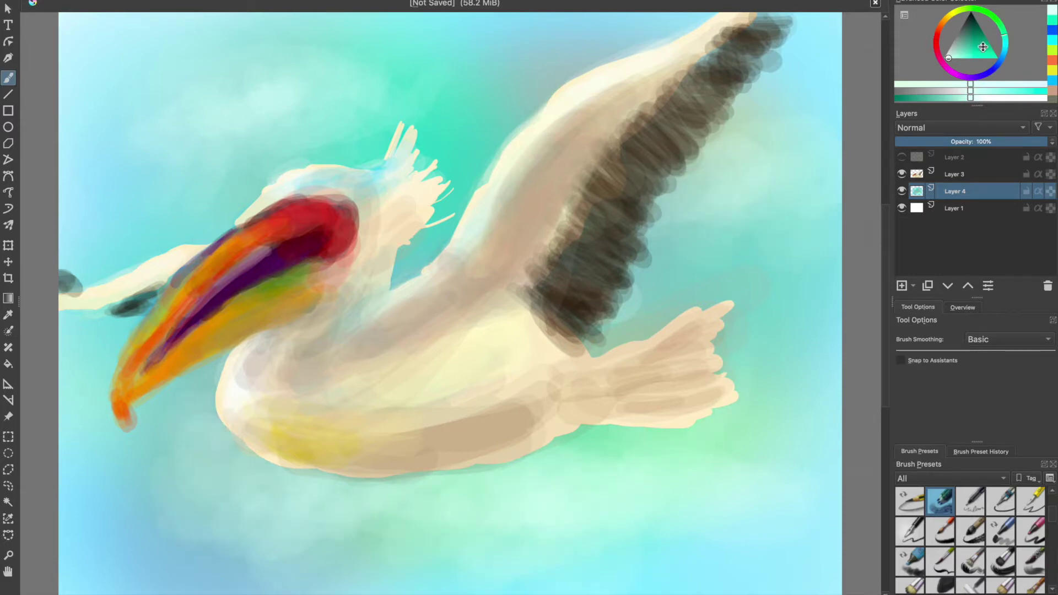
Step: Airbrush soft pale yellow haze across the lower sky beneath the beak
{"action": "left_click", "coordinate": [954, 11]}
{"action": "left_click", "coordinate": [969, 57]}
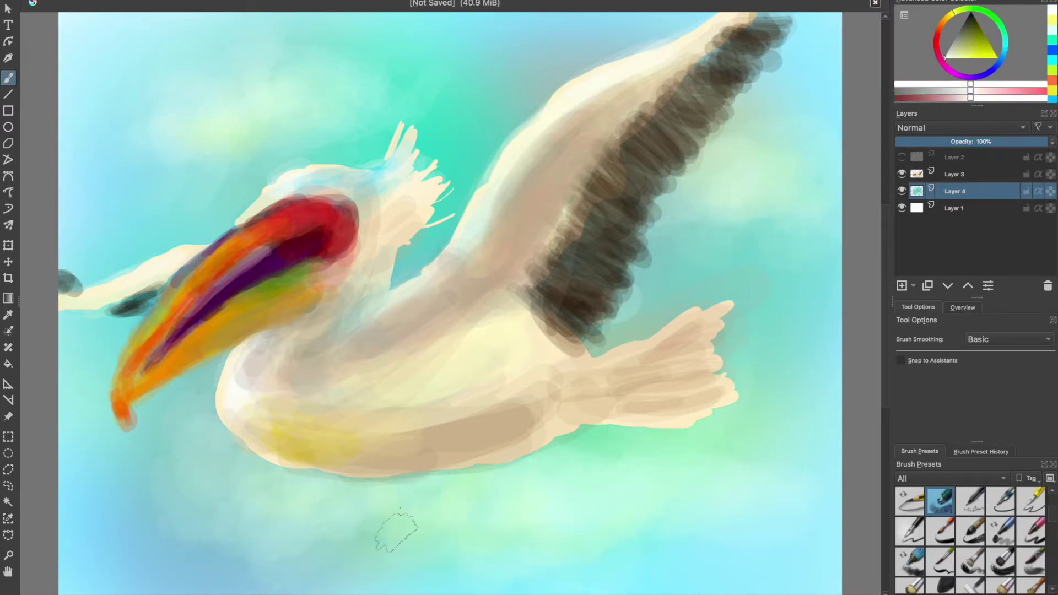
{"action": "left_click_drag", "start_coordinate": [390, 532], "coordinate": [165, 441]}
{"action": "left_click_drag", "start_coordinate": [111, 485], "coordinate": [160, 484]}
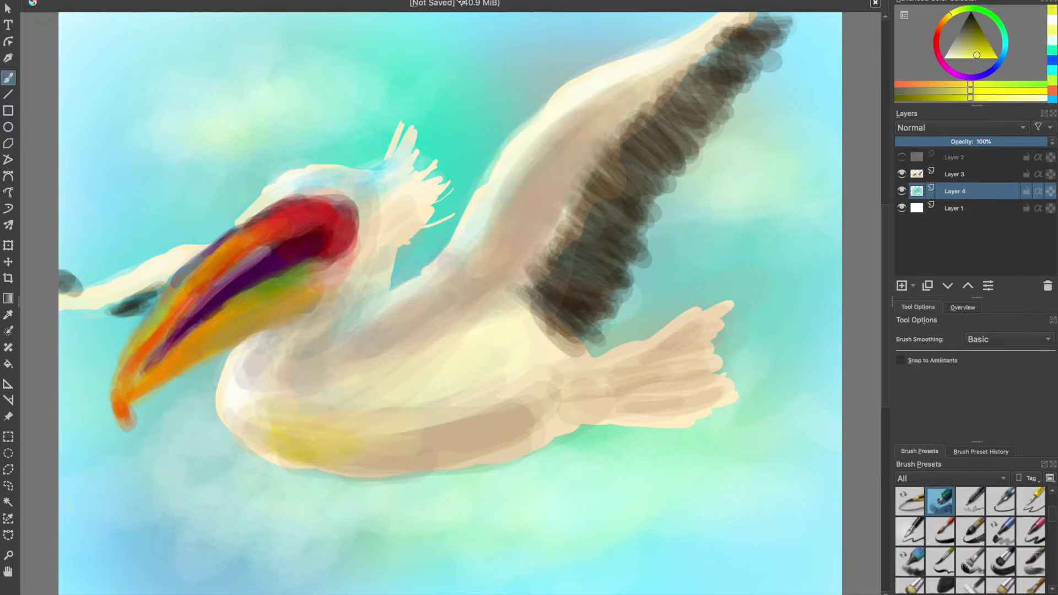
{"action": "left_click", "coordinate": [955, 174]}
{"action": "left_click", "coordinate": [973, 21]}
{"action": "left_click", "coordinate": [974, 77]}
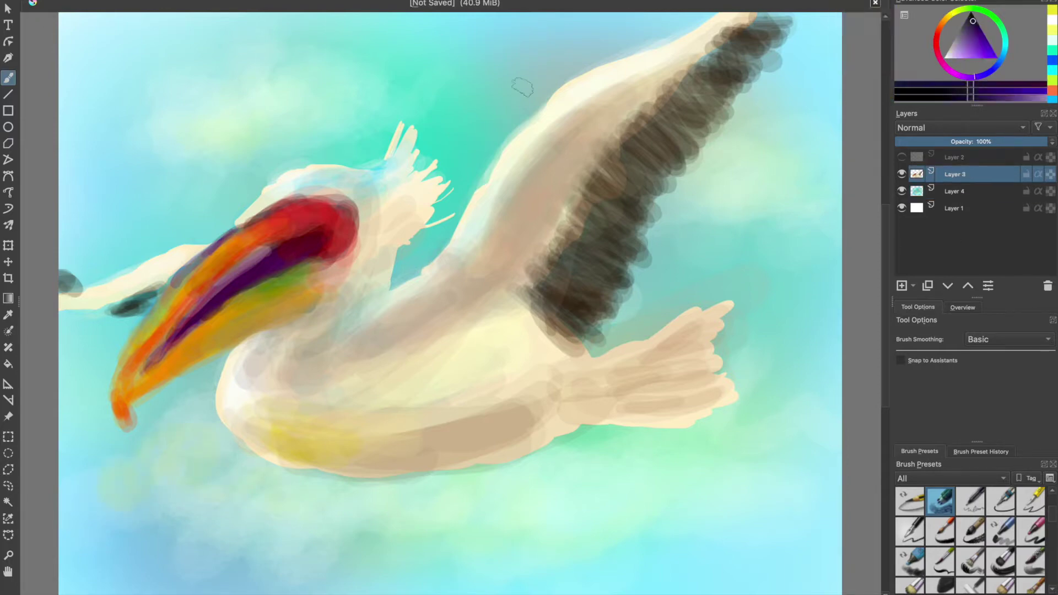
Step: Paint both orange legs and webbed feet using the sketch's sampled orange, then hide the sketch with Ctrl+H
{"action": "left_click", "coordinate": [902, 158]}
{"action": "left_click", "coordinate": [589, 441], "text": "ctrl"}
{"action": "mouse_move", "coordinate": [551, 410]}
{"action": "left_mouse_down"}
{"action": "mouse_move", "coordinate": [634, 493]}
{"action": "mouse_move", "coordinate": [711, 532]}
{"action": "left_mouse_up"}
{"action": "left_click_drag", "start_coordinate": [684, 450], "coordinate": [633, 479]}
{"action": "mouse_move", "coordinate": [551, 474]}
{"action": "left_mouse_down"}
{"action": "mouse_move", "coordinate": [531, 465]}
{"action": "mouse_move", "coordinate": [561, 512]}
{"action": "mouse_move", "coordinate": [566, 473]}
{"action": "left_mouse_up"}
{"action": "left_click", "coordinate": [560, 395], "text": "ctrl"}
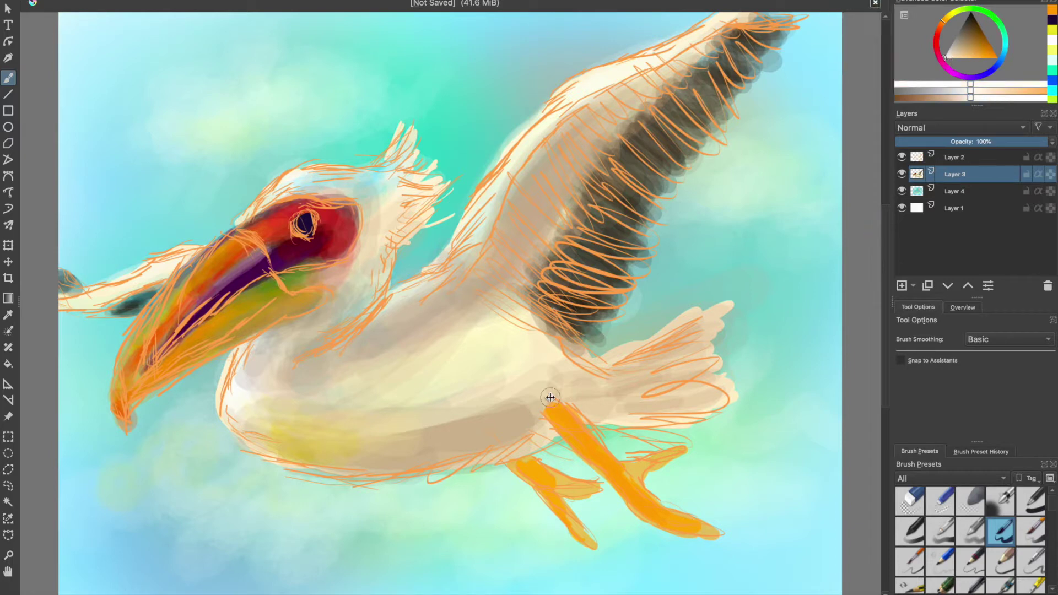
{"action": "left_click", "coordinate": [523, 404], "text": "ctrl"}
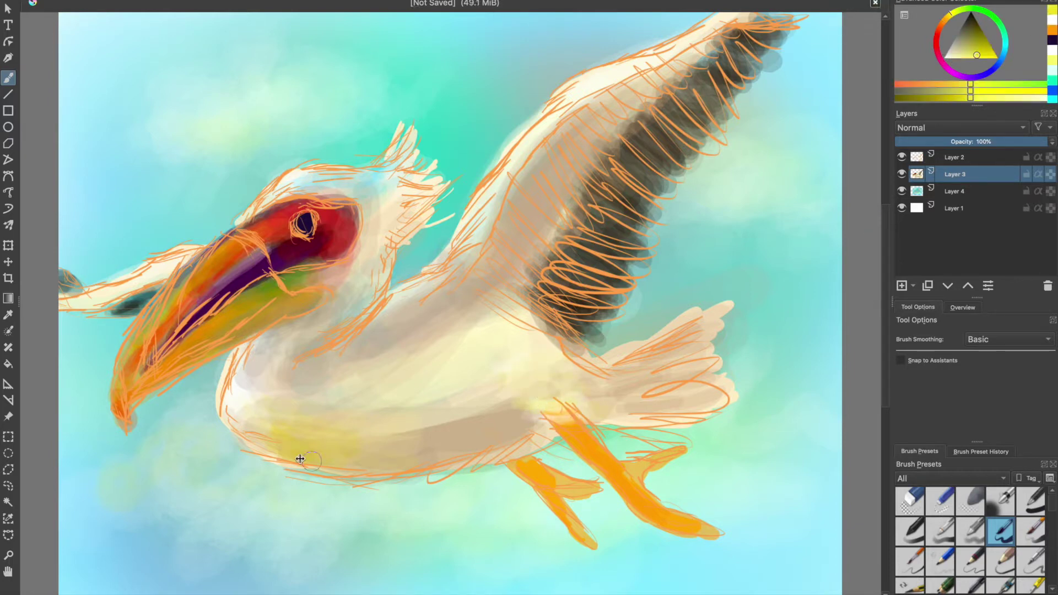
{"action": "left_click", "coordinate": [266, 397], "text": "ctrl"}
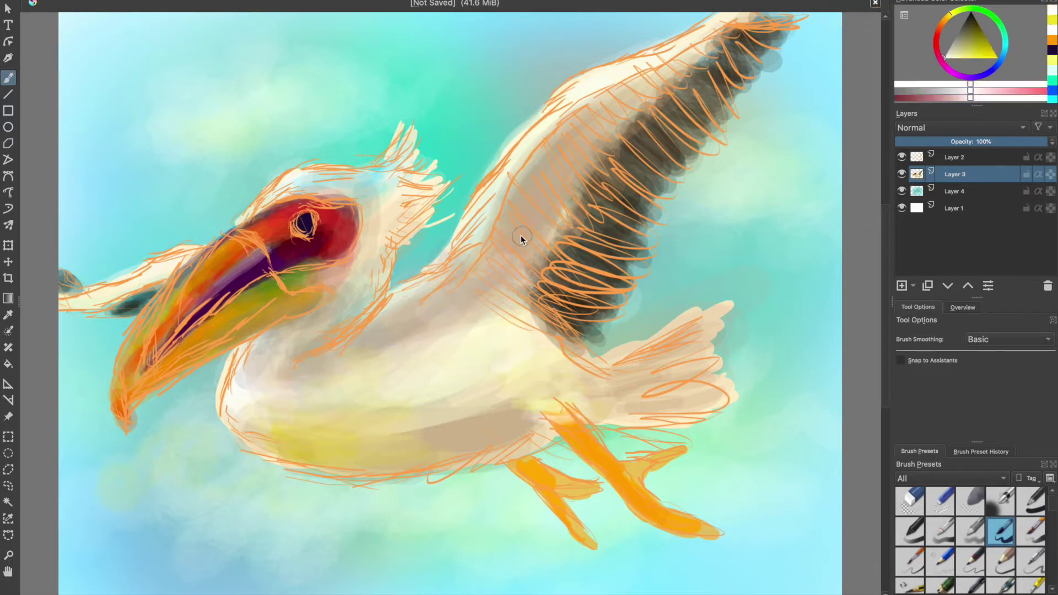
{"action": "left_click", "coordinate": [515, 264], "text": "ctrl"}
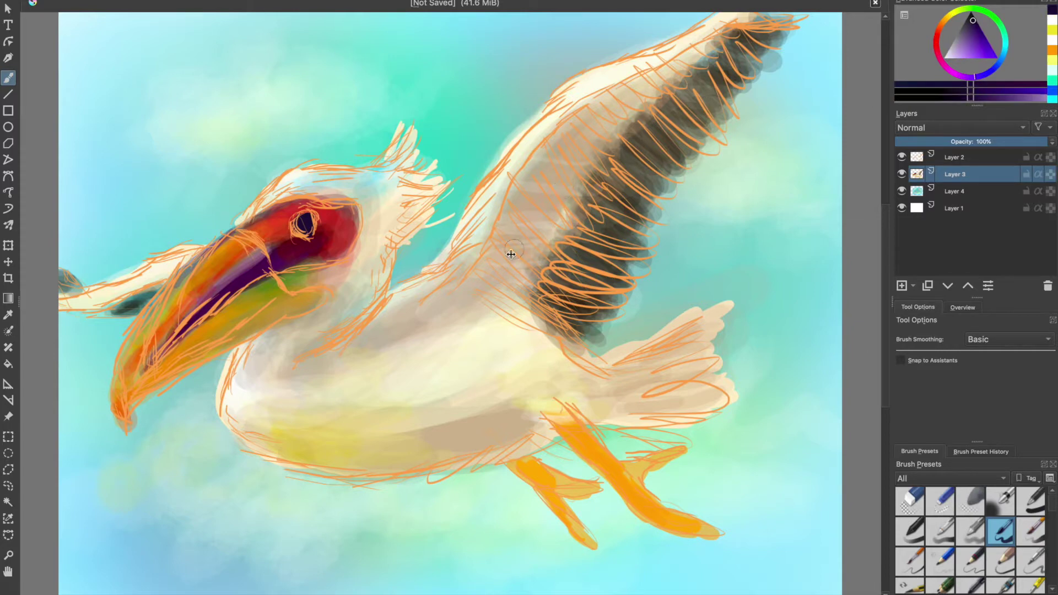
{"action": "key", "text": "ctrl+h"}
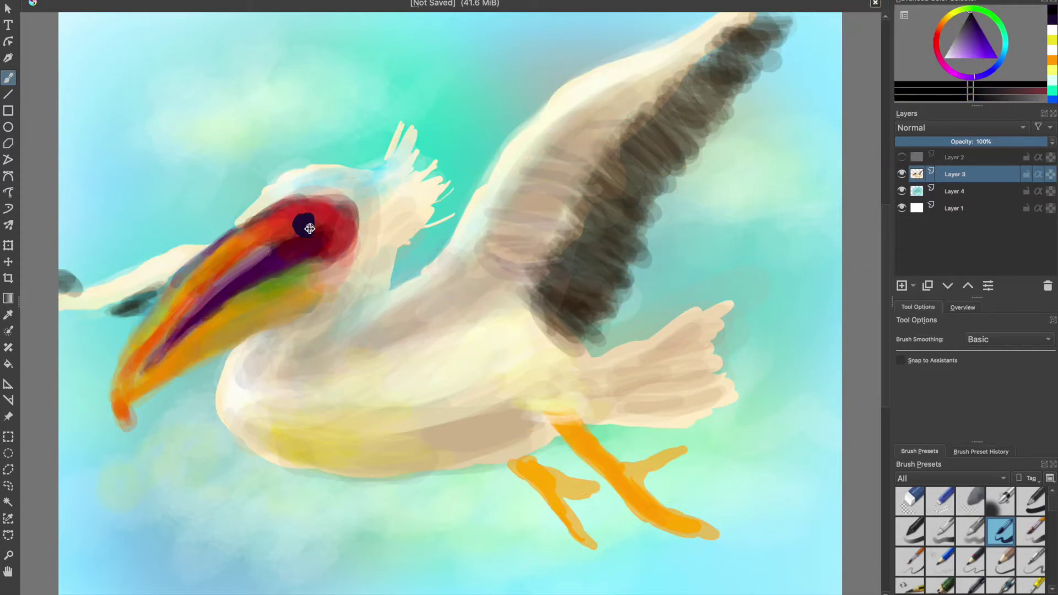
Step: Highlight the upper beak, paint cream on the far wing, and shade the upper leg darker orange
{"action": "left_click", "coordinate": [621, 130], "text": "ctrl"}
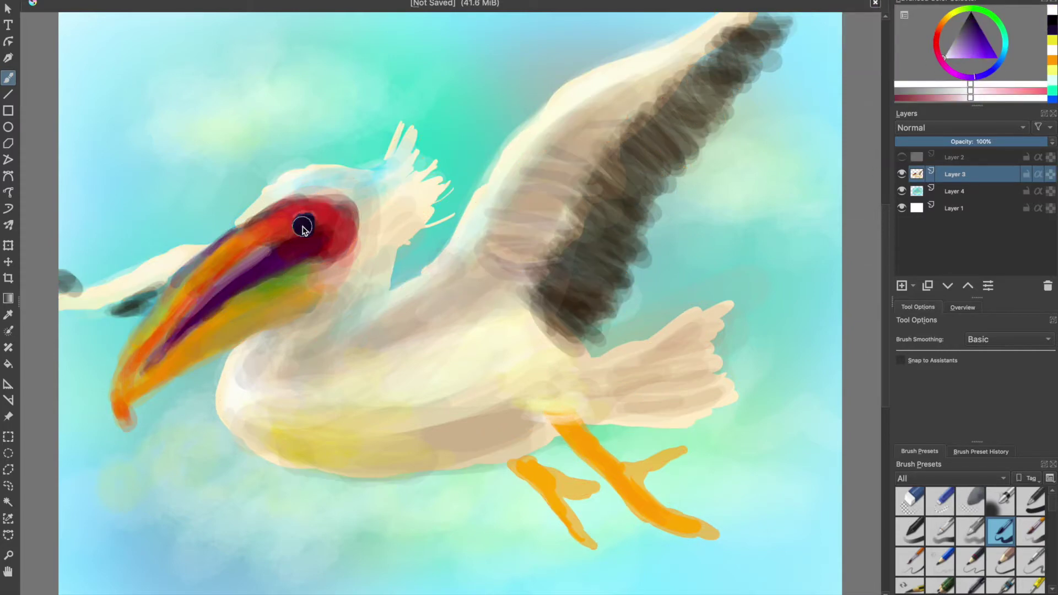
{"action": "left_click_drag", "start_coordinate": [226, 251], "coordinate": [140, 368]}
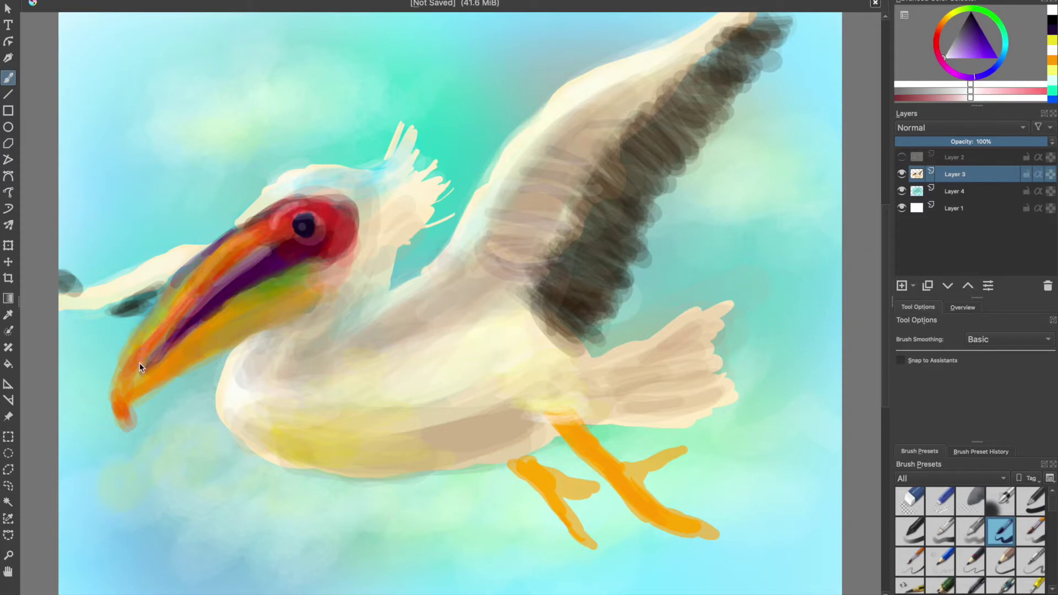
{"action": "left_click_drag", "start_coordinate": [171, 279], "coordinate": [65, 300]}
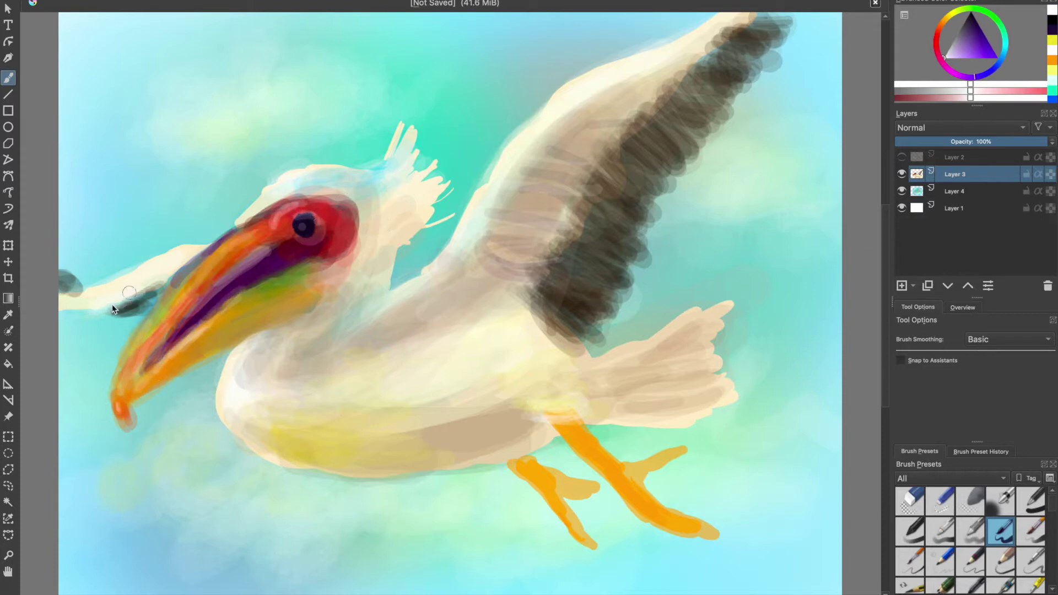
{"action": "left_click", "coordinate": [513, 403], "text": "ctrl"}
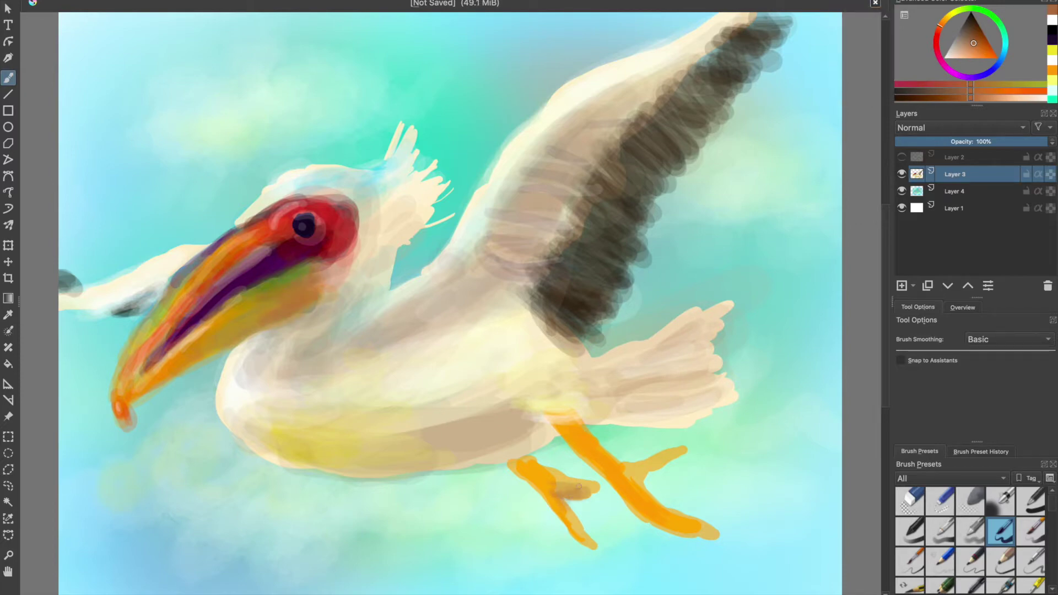
{"action": "left_click_drag", "start_coordinate": [562, 423], "coordinate": [697, 529]}
Step: Add black claw tips to the toes and grey-beige shading on neck, head and upper wing
{"action": "key", "text": "d"}
{"action": "left_click_drag", "start_coordinate": [586, 536], "coordinate": [605, 558]}
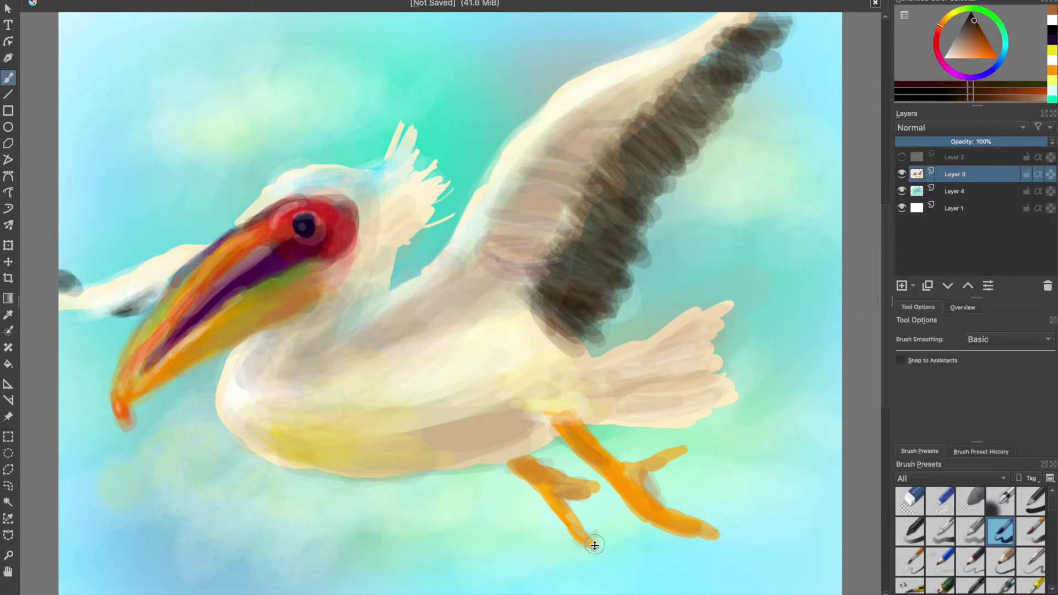
{"action": "left_click_drag", "start_coordinate": [587, 489], "coordinate": [601, 494]}
{"action": "key", "text": "ctrl+z"}
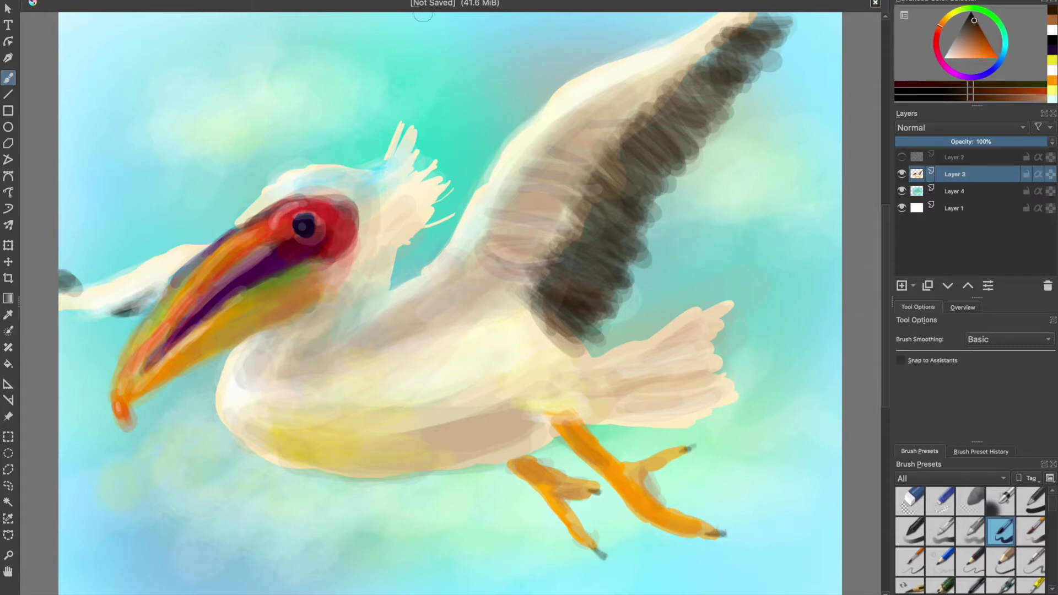
{"action": "left_click_drag", "start_coordinate": [289, 355], "coordinate": [336, 309]}
{"action": "mouse_move", "coordinate": [341, 270]}
{"action": "left_mouse_down"}
{"action": "mouse_move", "coordinate": [307, 288]}
{"action": "mouse_move", "coordinate": [389, 236]}
{"action": "mouse_move", "coordinate": [436, 149]}
{"action": "left_mouse_up"}
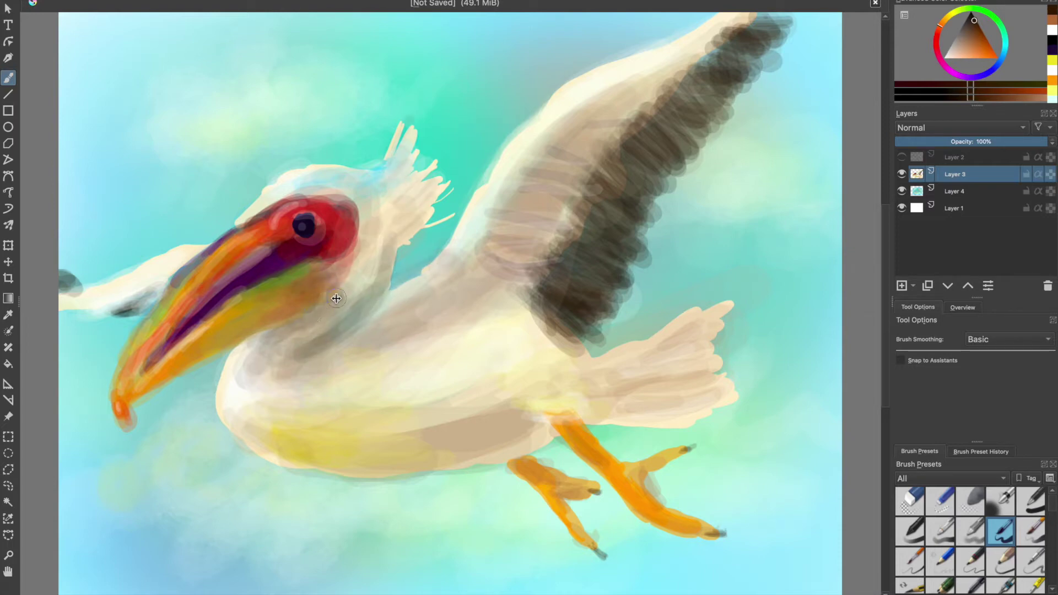
{"action": "left_click_drag", "start_coordinate": [667, 66], "coordinate": [474, 231]}
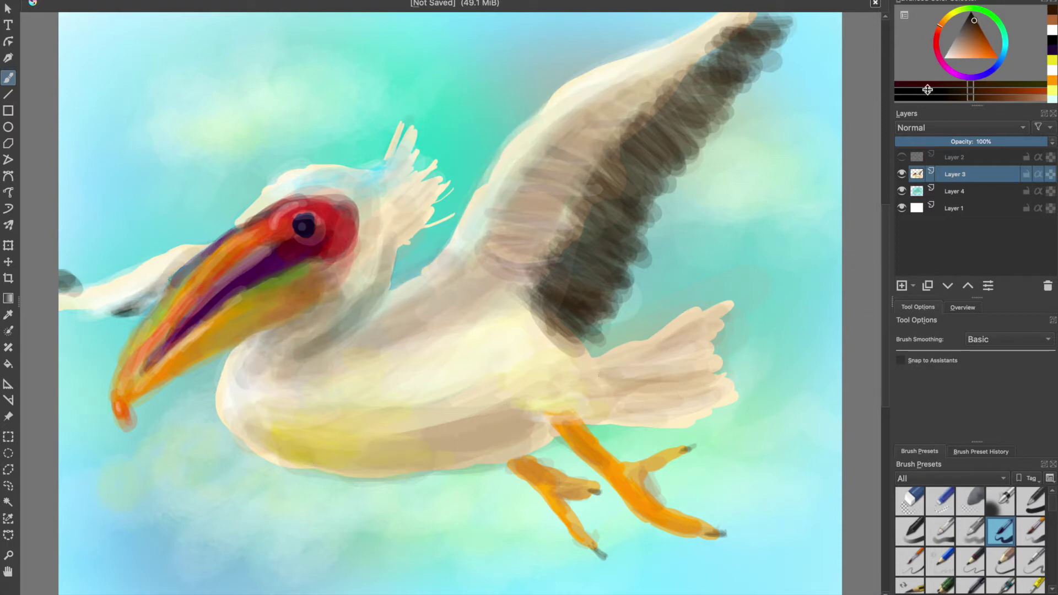
Step: Brighten belly and chest in pale yellow, tint the lower wing yellow-green, and add pink around the eye
{"action": "left_click", "coordinate": [364, 397], "text": "ctrl"}
{"action": "mouse_move", "coordinate": [379, 411]}
{"action": "left_mouse_down"}
{"action": "mouse_move", "coordinate": [322, 421]}
{"action": "mouse_move", "coordinate": [237, 380]}
{"action": "left_mouse_up"}
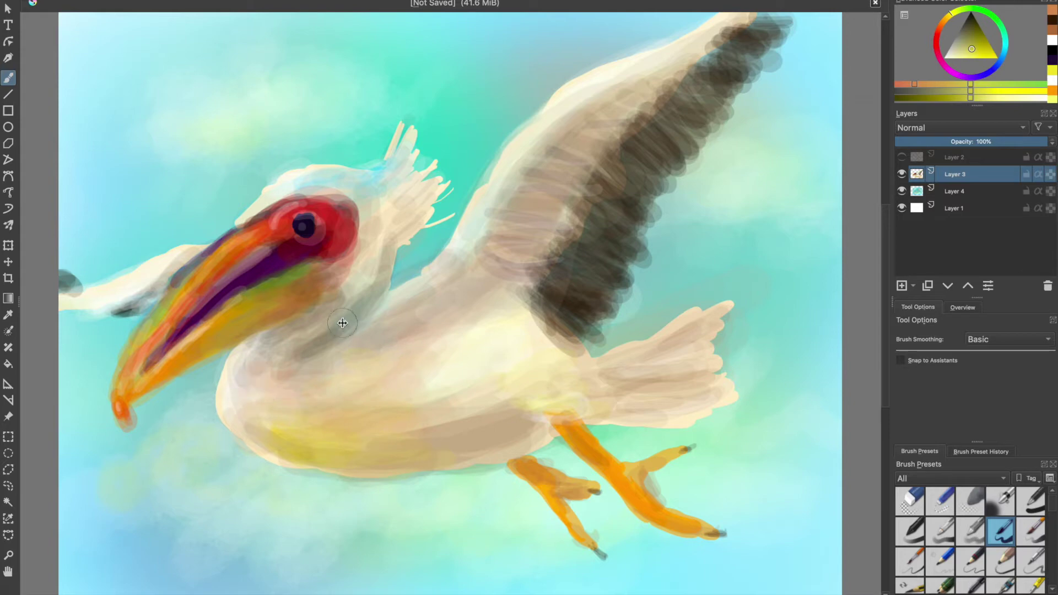
{"action": "left_click", "coordinate": [246, 393], "text": "ctrl"}
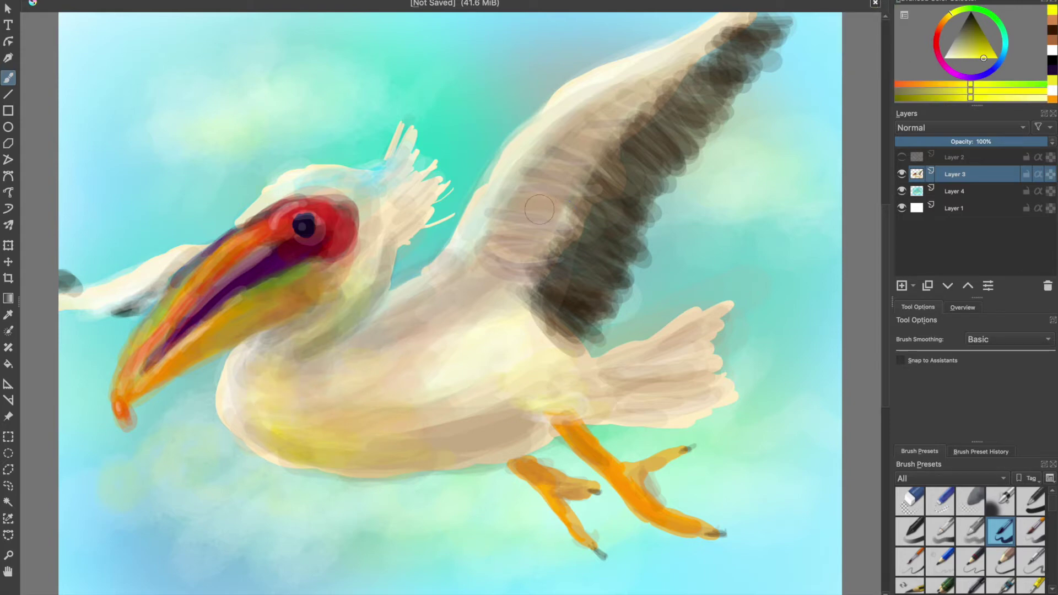
{"action": "left_click_drag", "start_coordinate": [552, 248], "coordinate": [557, 325]}
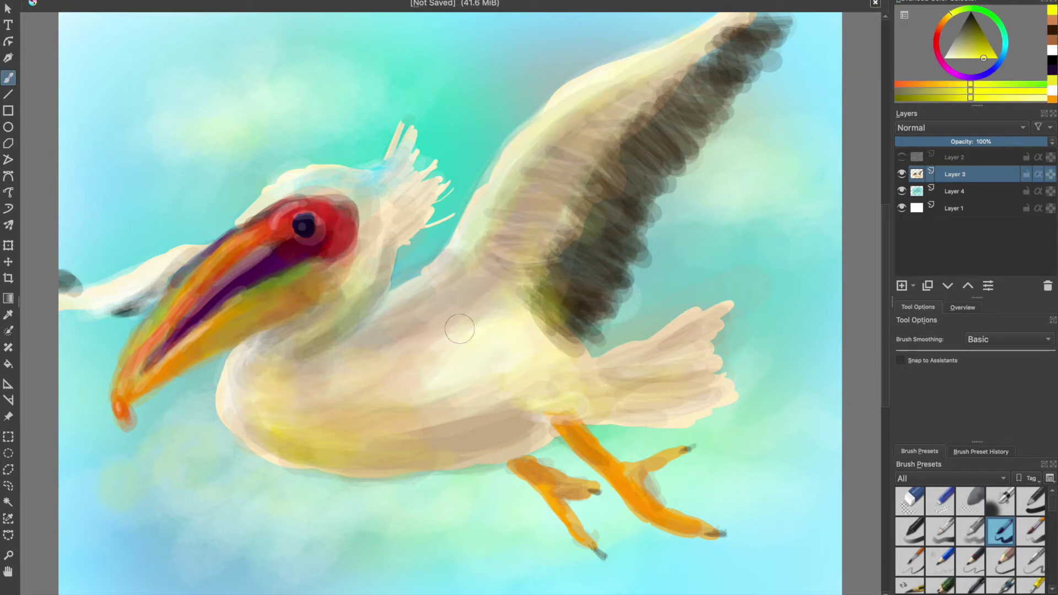
{"action": "left_click_drag", "start_coordinate": [328, 251], "coordinate": [279, 205]}
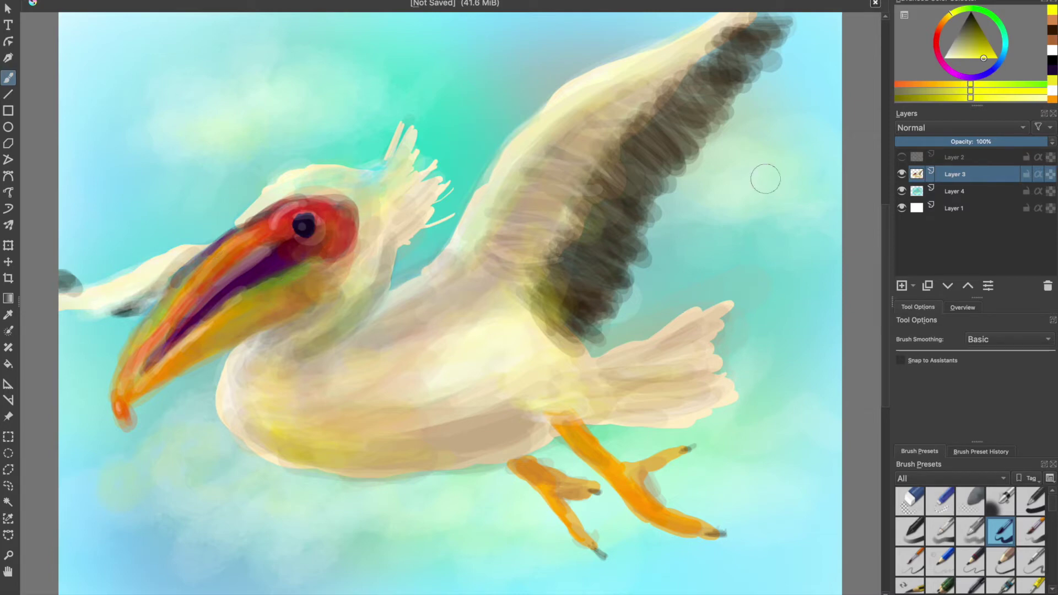
Step: Darken the wing feathers near-black, soften the lower feathers with ochre, and fill the neck gap cream
{"action": "left_click", "coordinate": [669, 200], "text": "ctrl"}
{"action": "left_click_drag", "start_coordinate": [606, 242], "coordinate": [690, 107]}
{"action": "left_click_drag", "start_coordinate": [552, 331], "coordinate": [761, 55]}
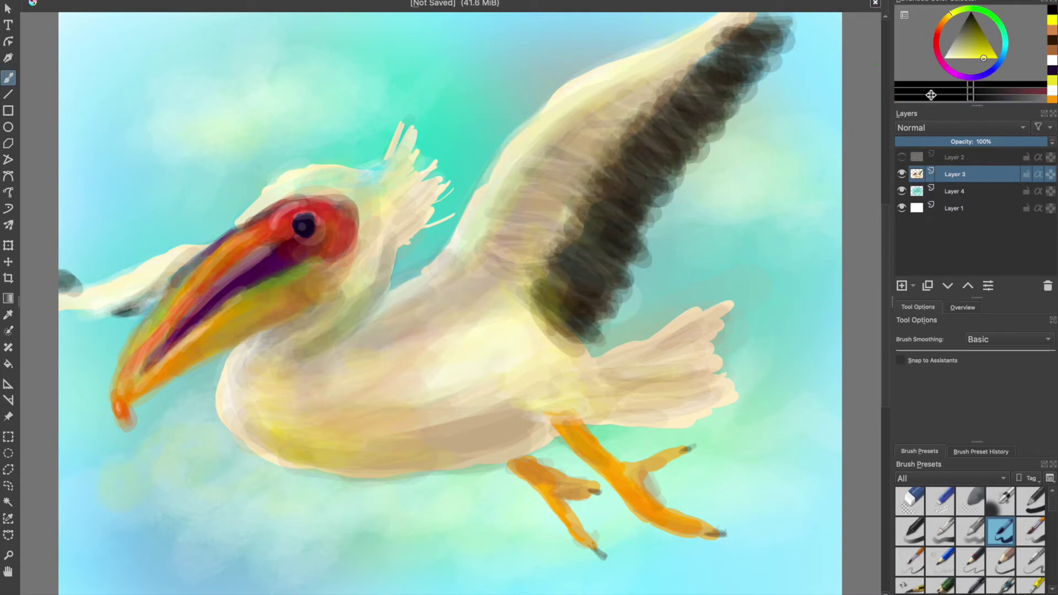
{"action": "left_click", "coordinate": [573, 263], "text": "ctrl"}
{"action": "left_click_drag", "start_coordinate": [601, 182], "coordinate": [546, 293]}
{"action": "mouse_move", "coordinate": [396, 241]}
{"action": "left_mouse_down"}
{"action": "mouse_move", "coordinate": [331, 297]}
{"action": "mouse_move", "coordinate": [326, 353]}
{"action": "left_mouse_up"}
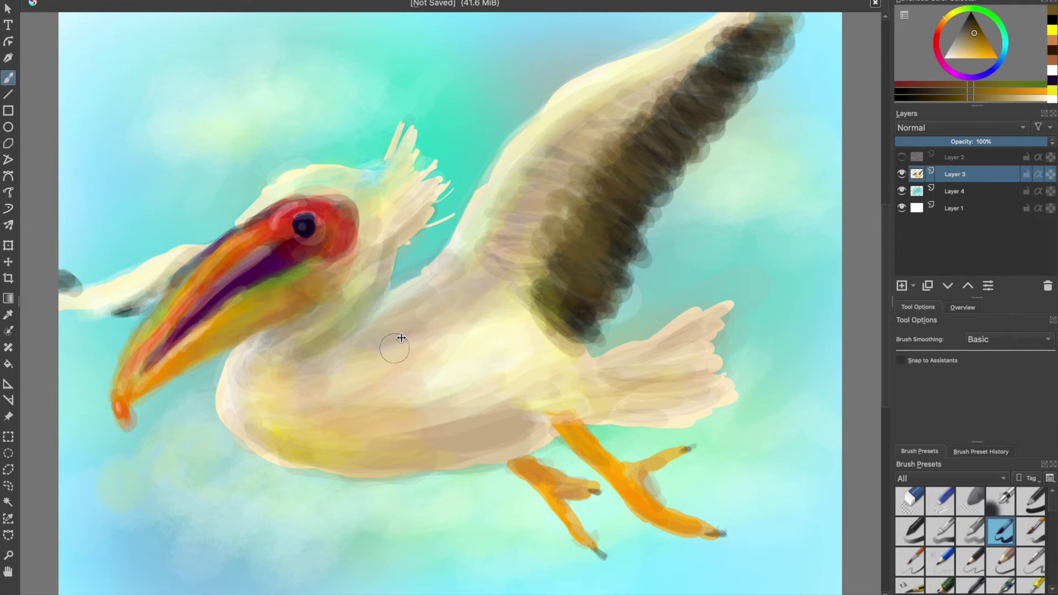
Step: Darken the upper wing feathers and blend the tail and throat with smoothing strokes
{"action": "left_click", "coordinate": [634, 199], "text": "ctrl"}
{"action": "left_click_drag", "start_coordinate": [673, 146], "coordinate": [716, 44]}
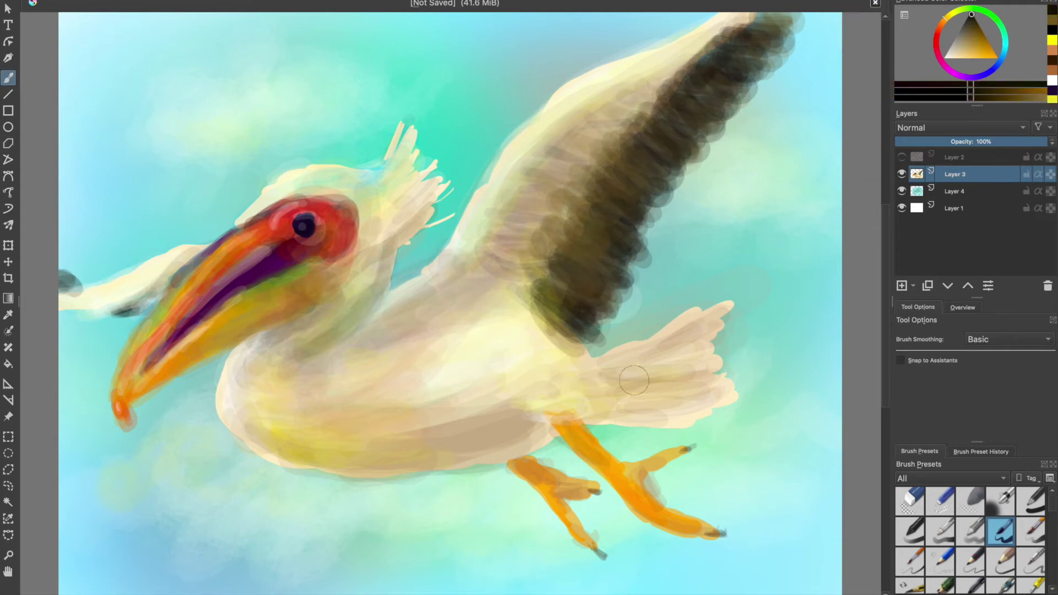
{"action": "left_click_drag", "start_coordinate": [634, 380], "coordinate": [717, 388]}
{"action": "left_click_drag", "start_coordinate": [391, 367], "coordinate": [383, 302]}
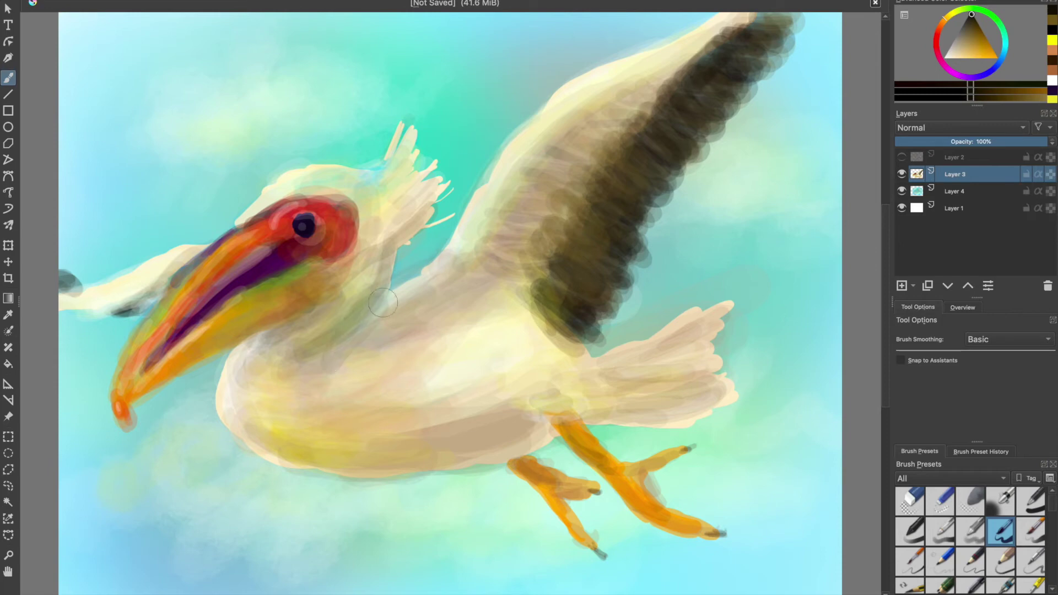
{"action": "left_click", "coordinate": [408, 284], "text": "ctrl"}
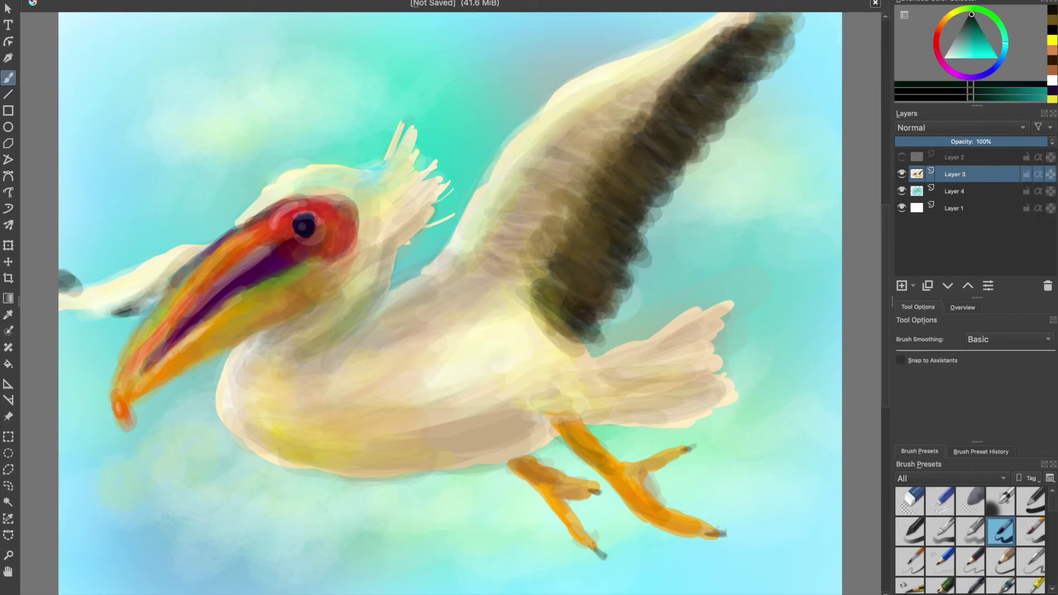
{"action": "left_click", "coordinate": [984, 58]}
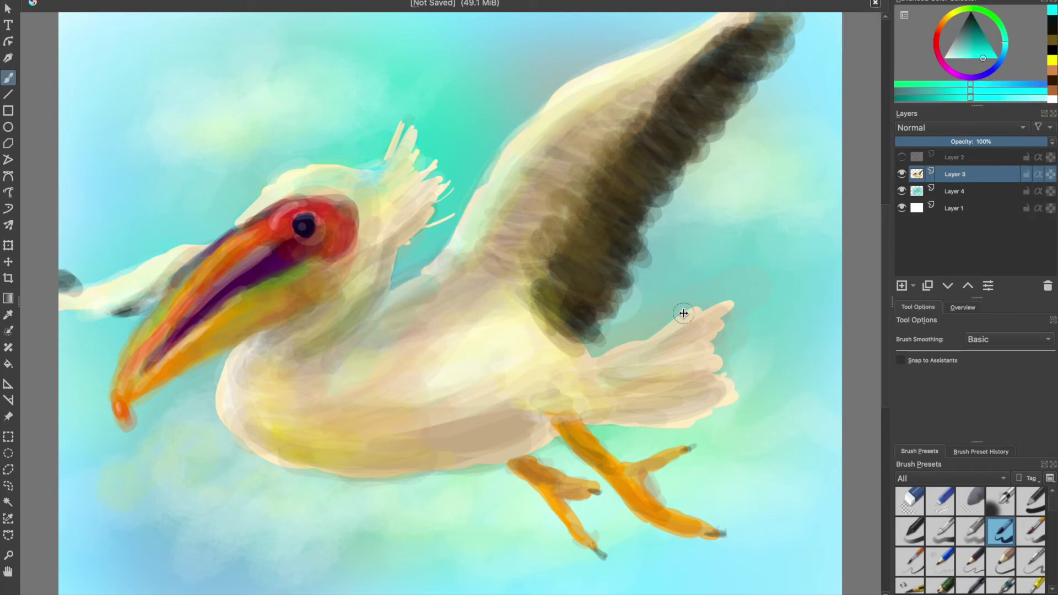
{"action": "key", "text": "x"}
{"action": "left_click", "coordinate": [188, 376], "text": "ctrl"}
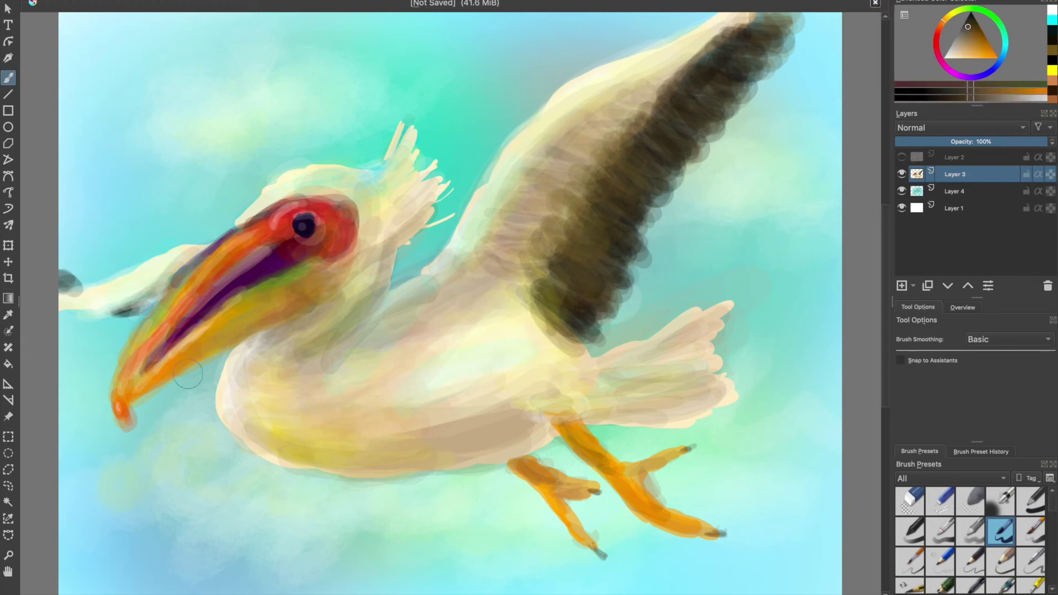